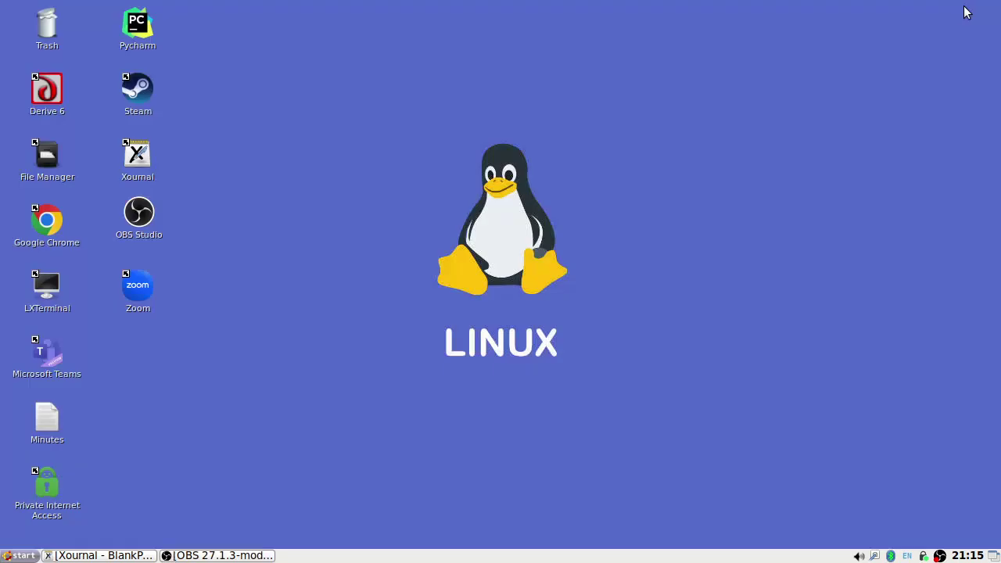
Step: Open Documents/Calculus in File Manager and launch the Calculus Volume 1 PDF
{"action": "right_click", "coordinate": [55, 159]}
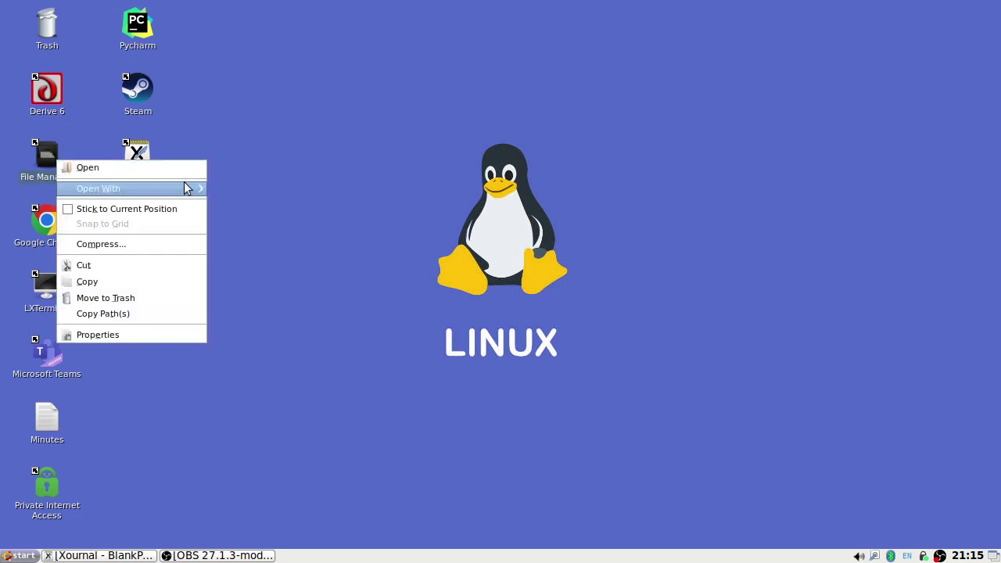
{"action": "left_click", "coordinate": [161, 169]}
{"action": "double_click", "coordinate": [220, 105]}
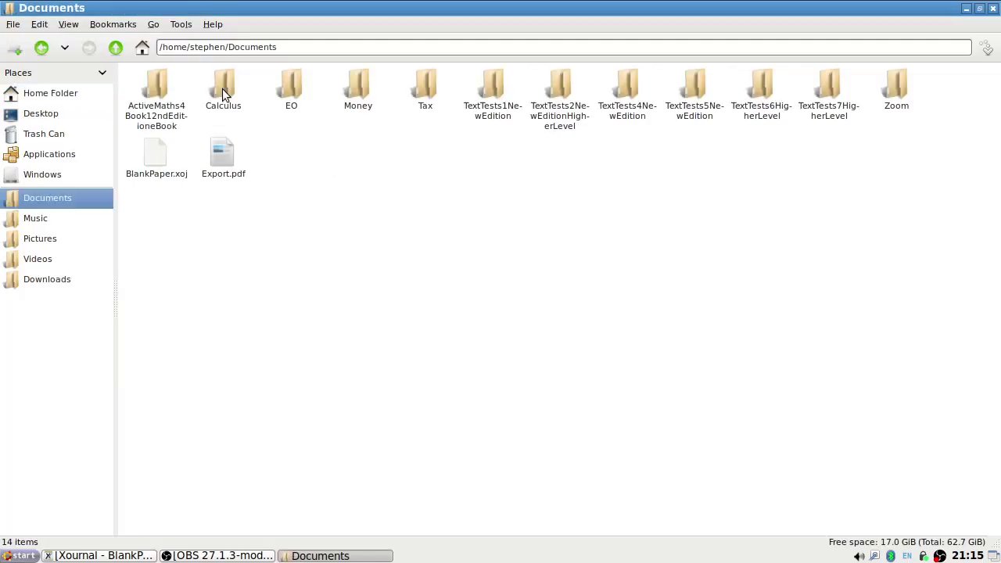
{"action": "double_click", "coordinate": [223, 89]}
{"action": "left_click", "coordinate": [225, 90]}
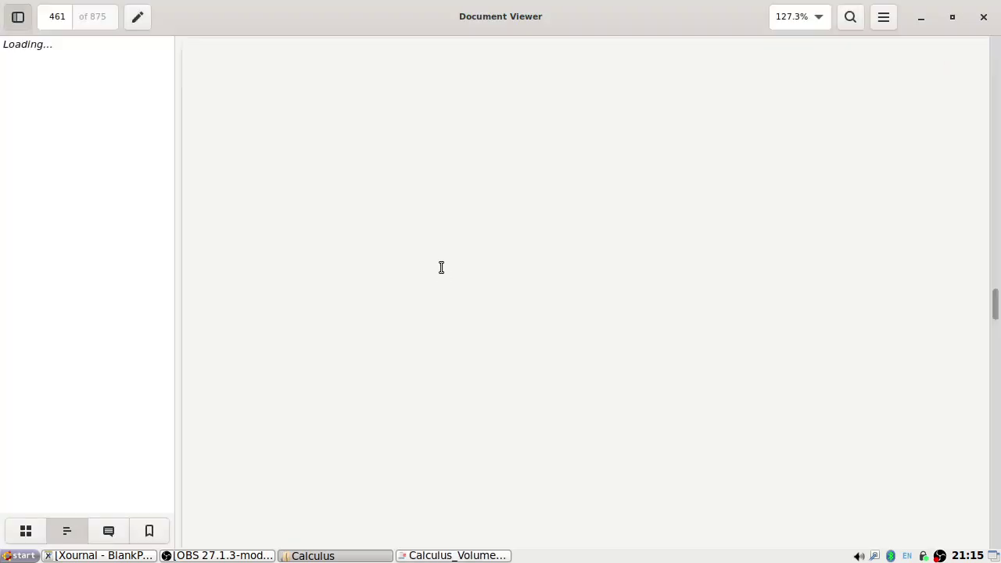
Step: Bring problem 352 into view and set the PDF zoom to 100%
{"action": "scroll", "coordinate": [442, 268], "scroll_direction": "down", "scroll_amount": 5}
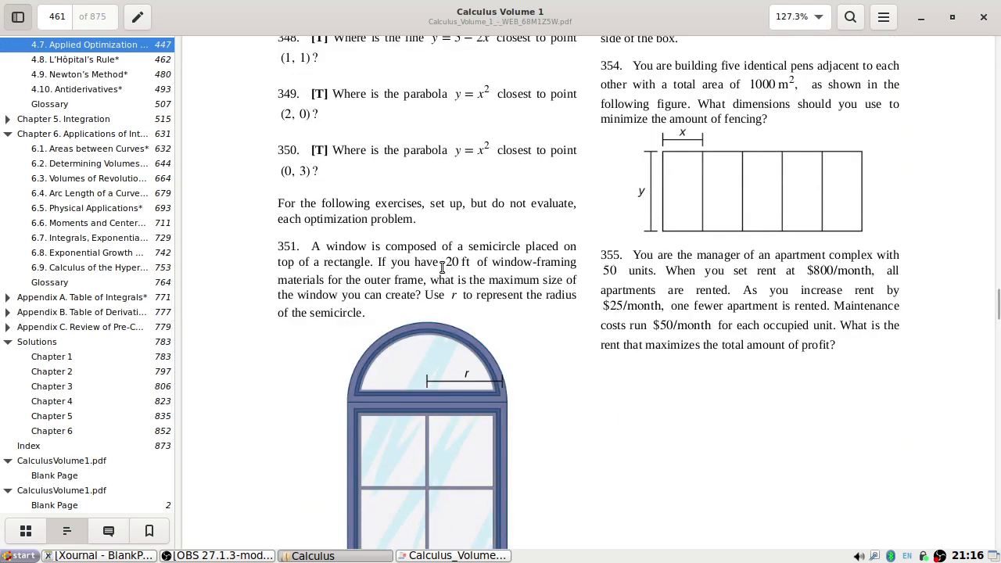
{"action": "scroll", "coordinate": [442, 267], "scroll_direction": "down", "scroll_amount": 8}
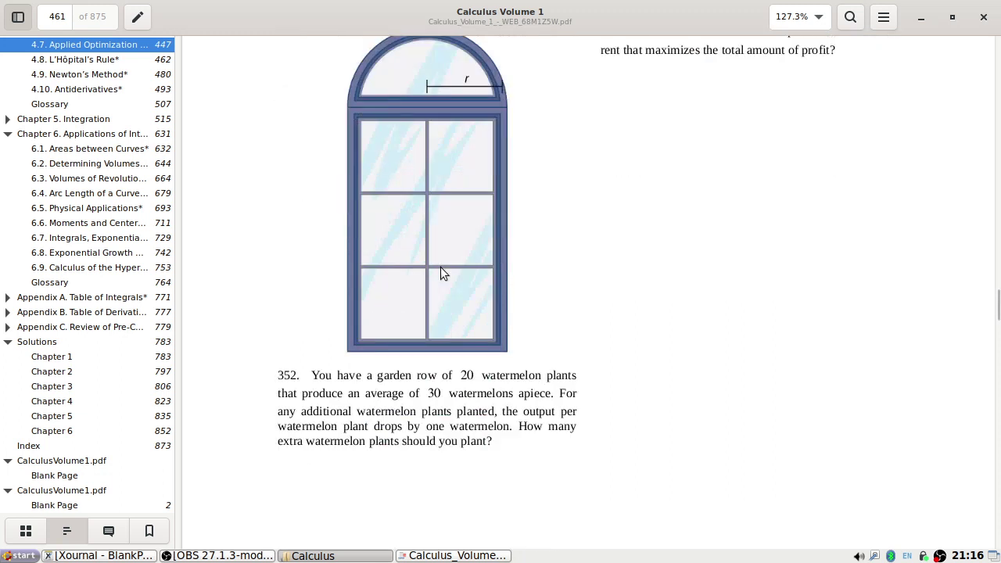
{"action": "scroll", "coordinate": [440, 273], "scroll_direction": "up", "scroll_amount": 2}
{"action": "scroll", "coordinate": [440, 273], "scroll_direction": "up", "scroll_amount": 2}
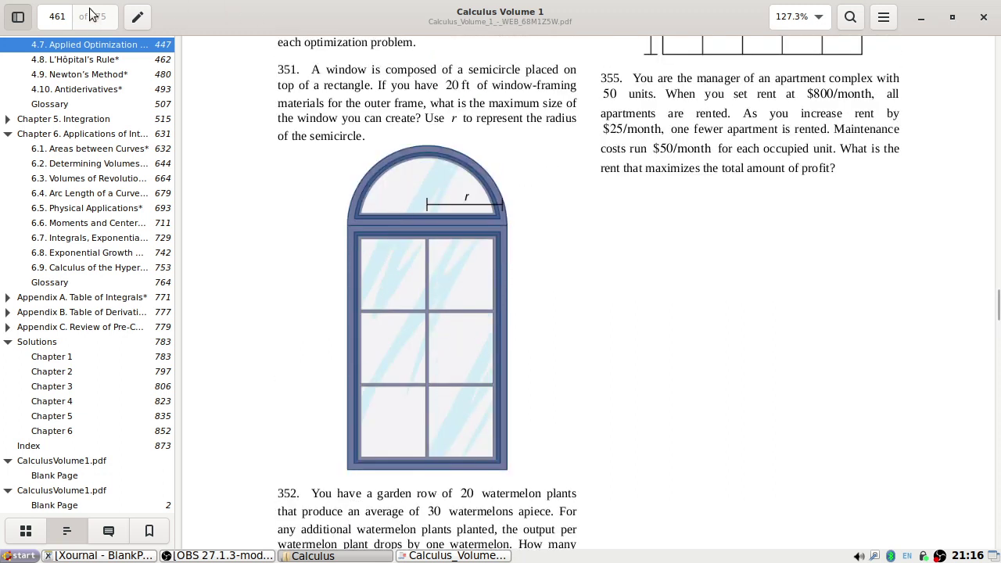
{"action": "left_click", "coordinate": [819, 16]}
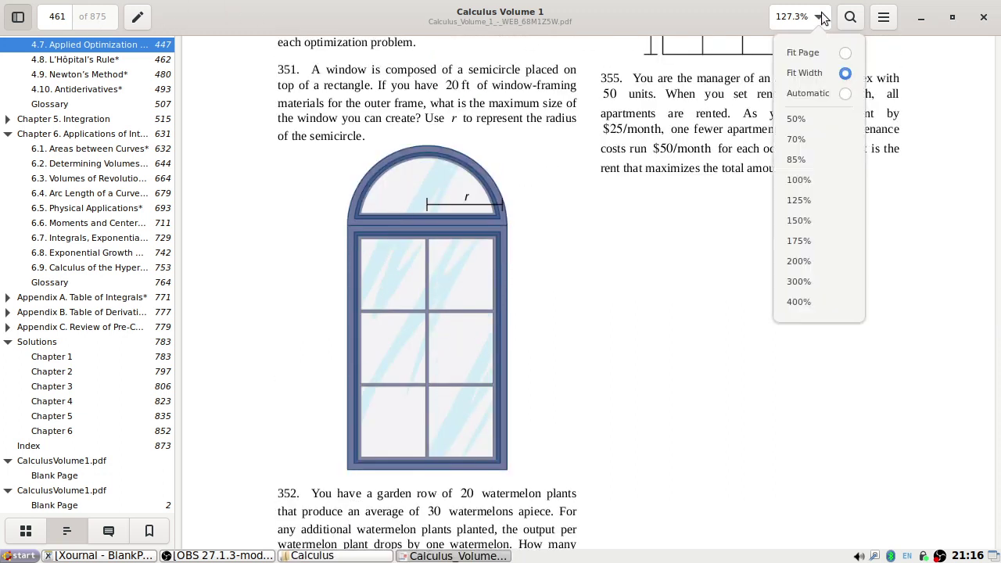
{"action": "left_click", "coordinate": [825, 184]}
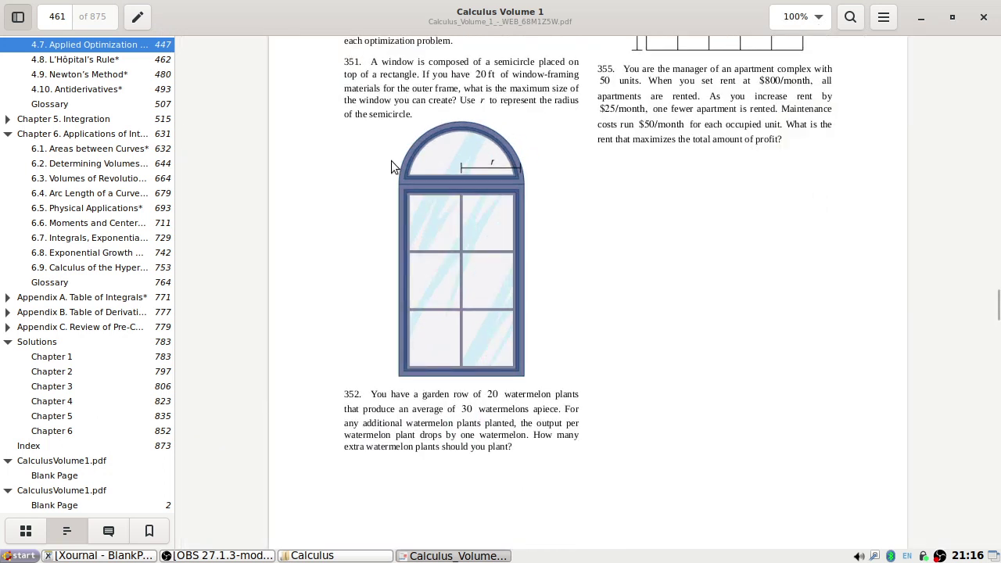
Step: Capture an area screenshot of problems 351–352 with the arched window figure
{"action": "key", "text": "Print"}
{"action": "left_click", "coordinate": [420, 168]}
{"action": "left_click_drag", "start_coordinate": [334, 53], "coordinate": [596, 466]}
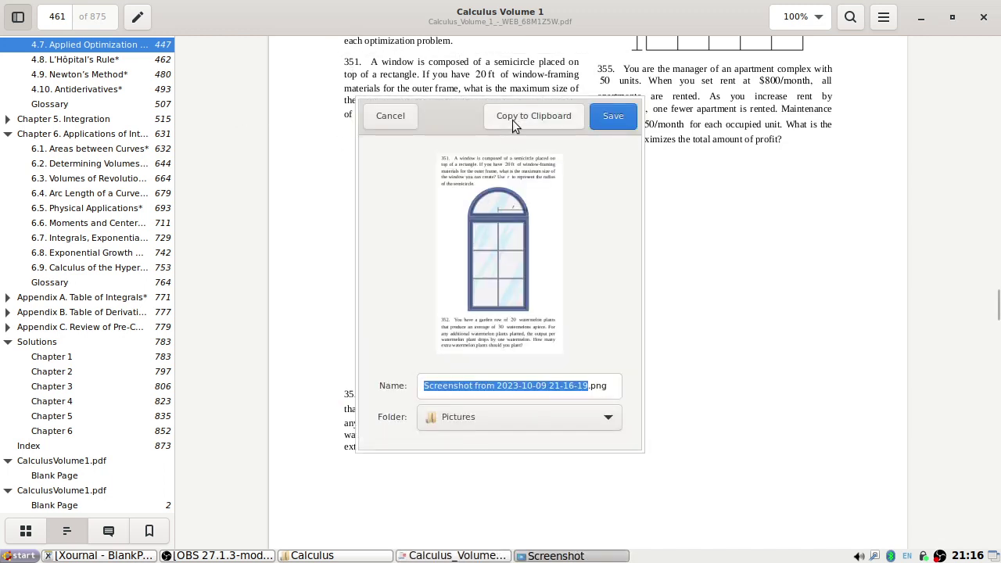
{"action": "left_click", "coordinate": [390, 116]}
Step: Paste the problems 351–352 screenshot into fullscreen Xournal and move it to the top-left corner
{"action": "key", "text": "alt+Tab"}
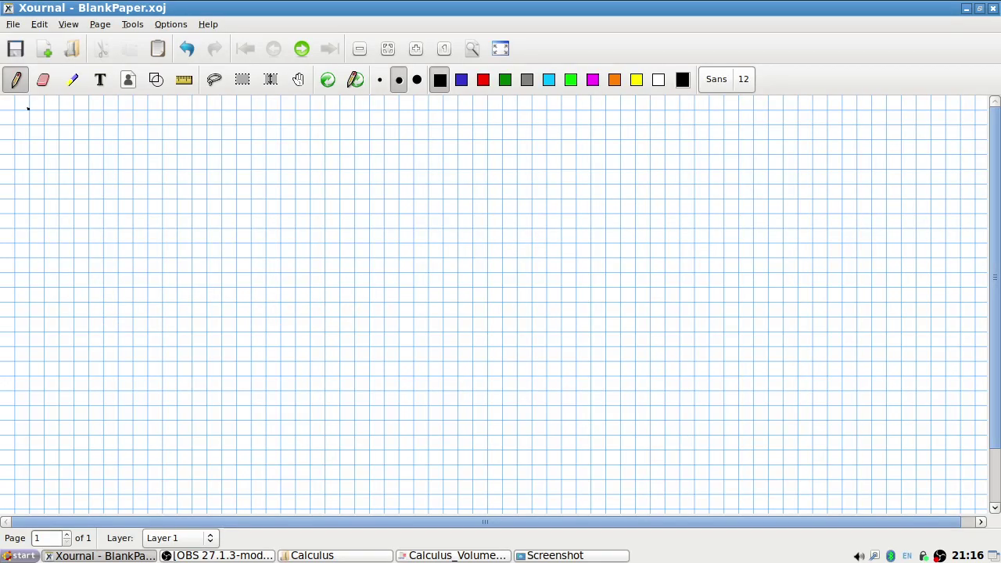
{"action": "key", "text": "ctrl+v"}
{"action": "left_click", "coordinate": [500, 49]}
{"action": "left_click_drag", "start_coordinate": [181, 213], "coordinate": [158, 202]}
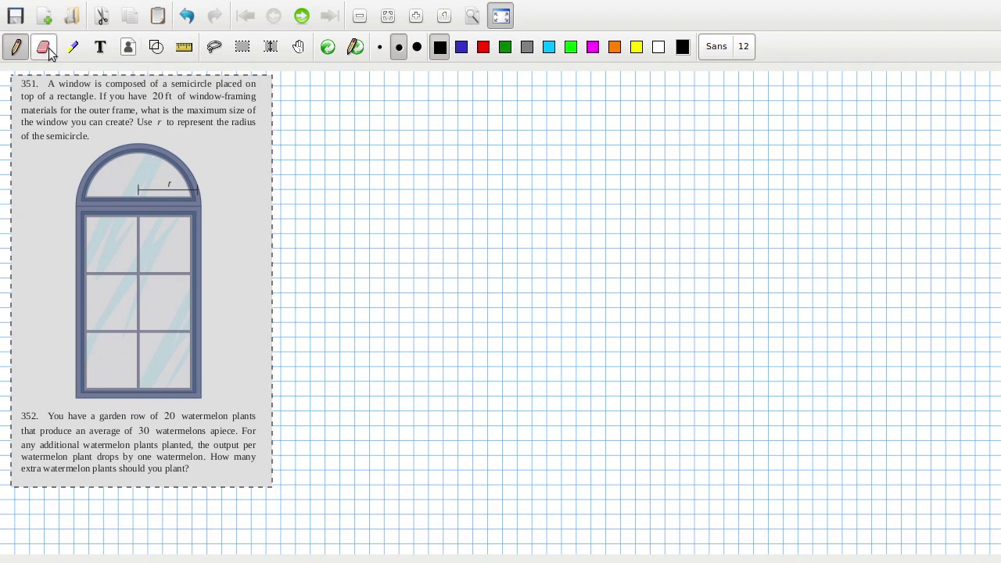
{"action": "left_click", "coordinate": [17, 49]}
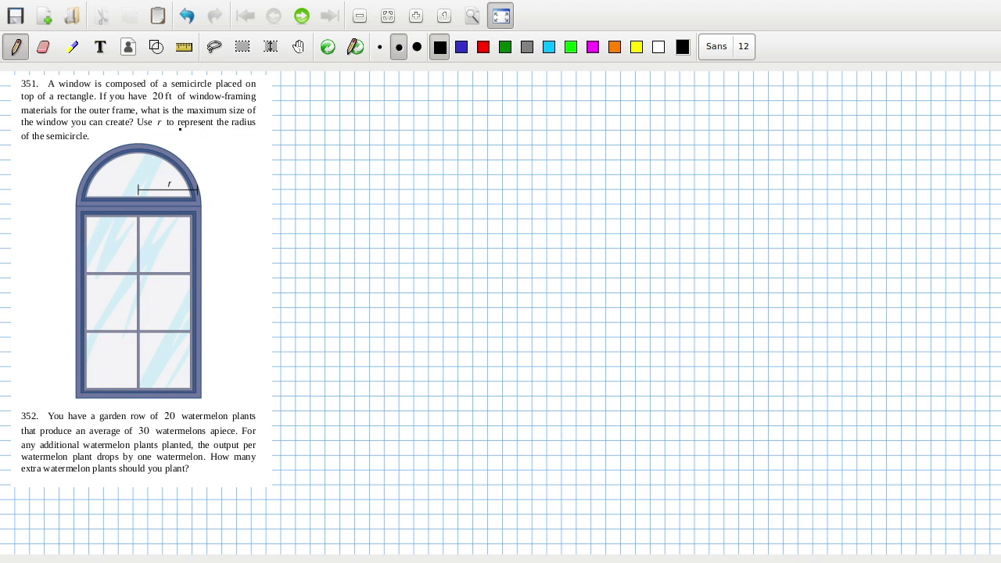
Step: Highlight the window's outer frame in green, undoing the strokes on the inner pane dividers
{"action": "left_click", "coordinate": [72, 47]}
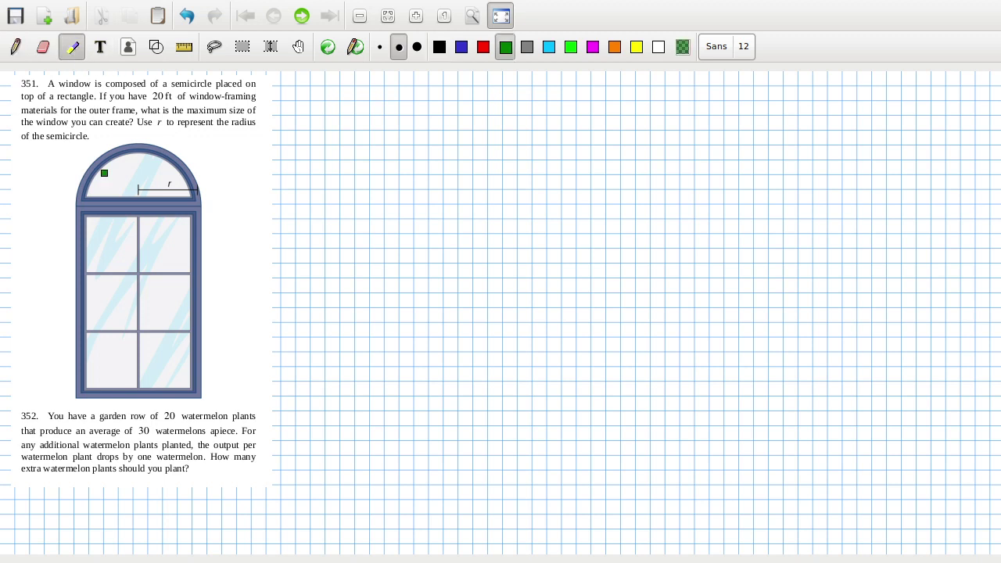
{"action": "mouse_move", "coordinate": [82, 397]}
{"action": "left_mouse_down"}
{"action": "mouse_move", "coordinate": [196, 395]}
{"action": "mouse_move", "coordinate": [194, 212]}
{"action": "mouse_move", "coordinate": [185, 177]}
{"action": "mouse_move", "coordinate": [148, 153]}
{"action": "mouse_move", "coordinate": [106, 155]}
{"action": "mouse_move", "coordinate": [79, 187]}
{"action": "mouse_move", "coordinate": [79, 406]}
{"action": "left_mouse_up"}
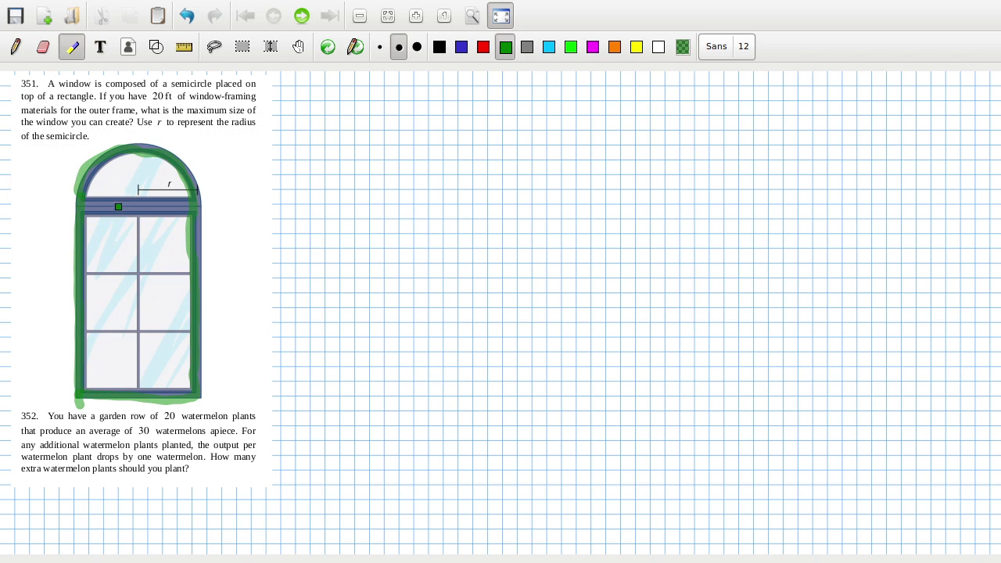
{"action": "left_click_drag", "start_coordinate": [82, 207], "coordinate": [200, 207]}
{"action": "left_click_drag", "start_coordinate": [91, 274], "coordinate": [188, 278]}
{"action": "left_click_drag", "start_coordinate": [94, 331], "coordinate": [191, 332]}
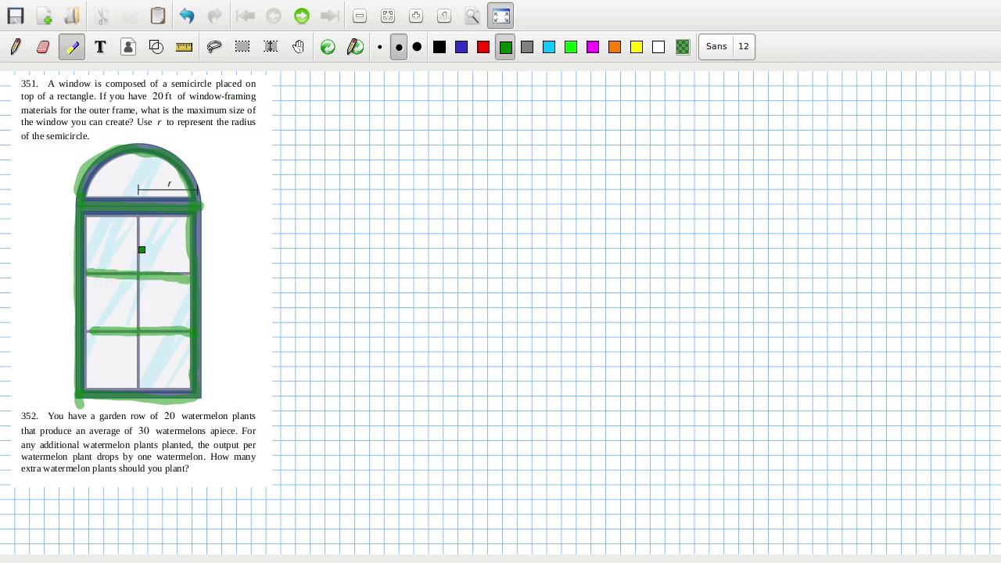
{"action": "left_click_drag", "start_coordinate": [138, 216], "coordinate": [140, 396]}
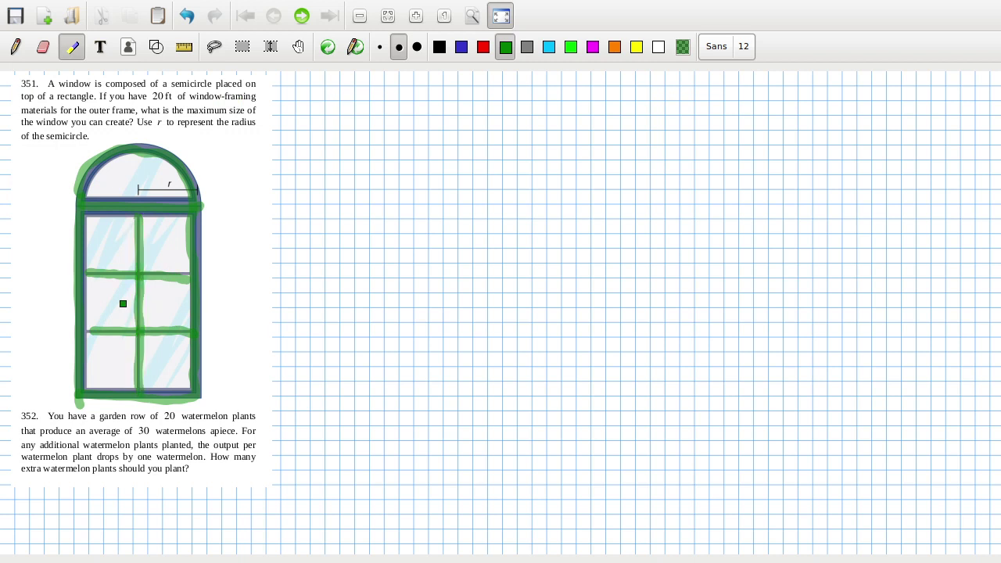
{"action": "key", "text": "ctrl+z"}
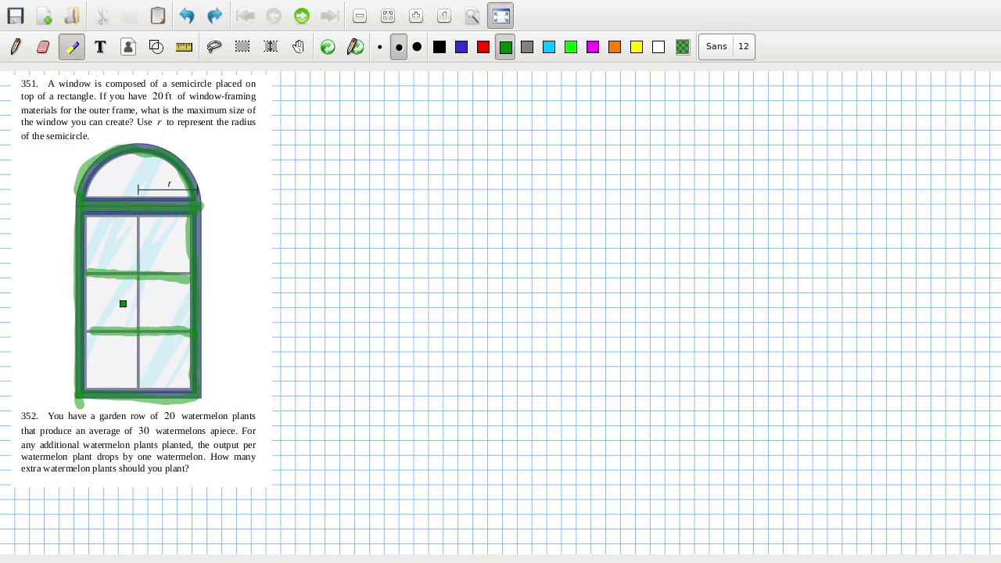
{"action": "key", "text": "ctrl+z"}
{"action": "key", "text": "ctrl+z"}
{"action": "key", "text": "ctrl+z"}
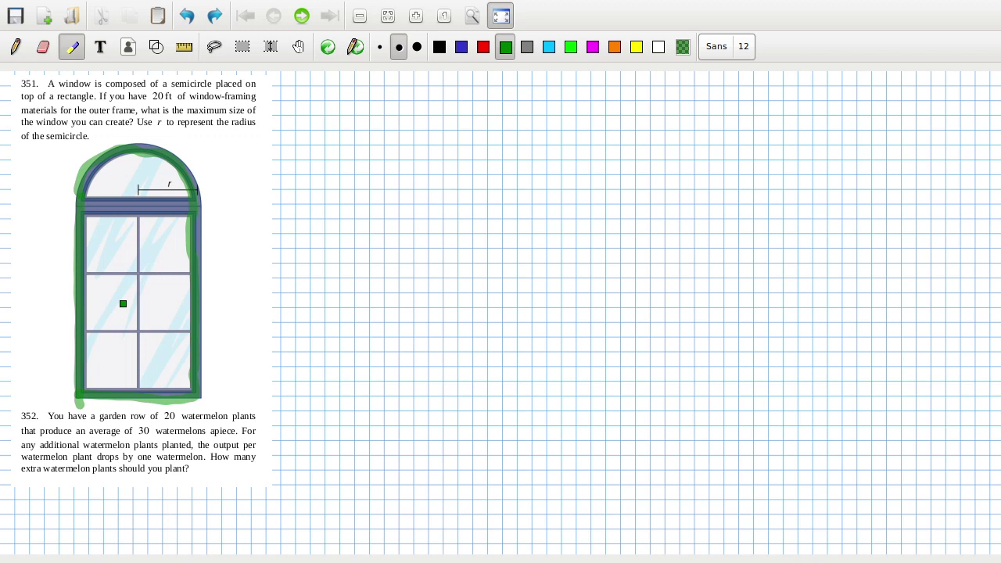
{"action": "left_click", "coordinate": [16, 46]}
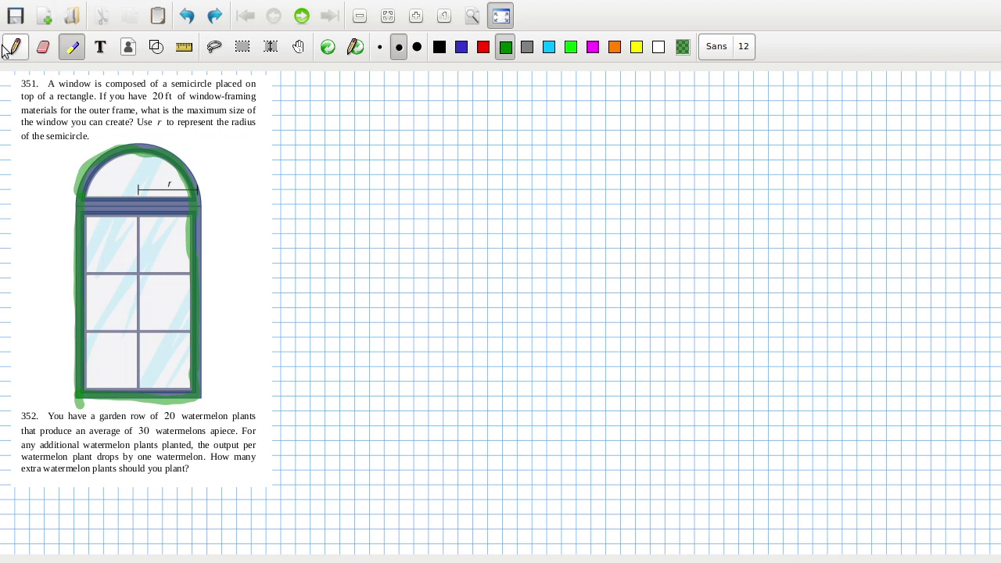
Step: Underline the word 'outer' in the problem with the ruler
{"action": "left_click", "coordinate": [185, 47]}
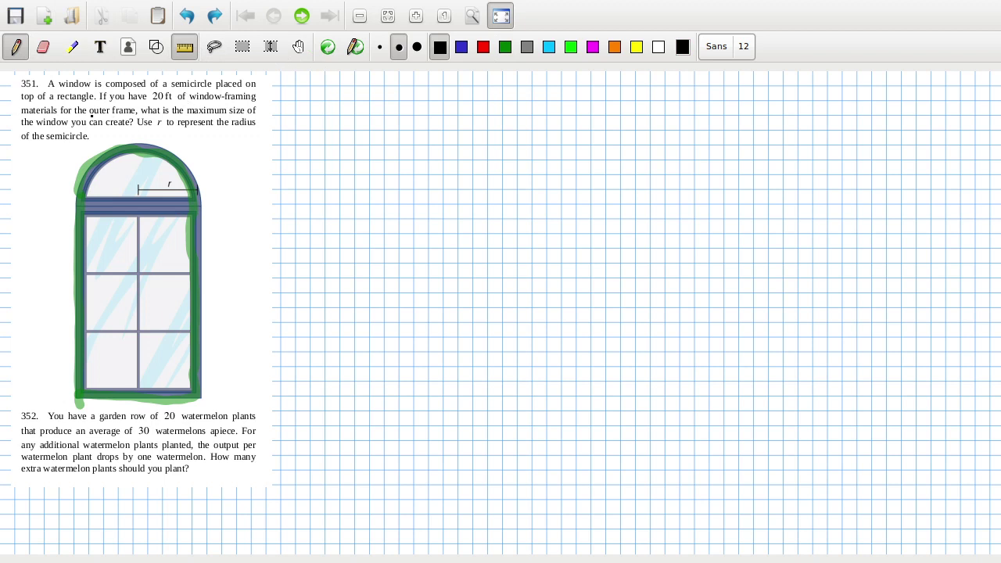
{"action": "left_click_drag", "start_coordinate": [88, 114], "coordinate": [112, 116]}
{"action": "mouse_move", "coordinate": [305, 90]}
{"action": "left_mouse_down"}
{"action": "mouse_move", "coordinate": [304, 106]}
{"action": "mouse_move", "coordinate": [325, 88]}
{"action": "mouse_move", "coordinate": [303, 92]}
{"action": "mouse_move", "coordinate": [351, 91]}
{"action": "left_mouse_up"}
{"action": "left_click", "coordinate": [186, 49]}
Step: Write P = 2r, label the window's side h, and trace its bottom edge in black
{"action": "left_click_drag", "start_coordinate": [338, 94], "coordinate": [352, 93]}
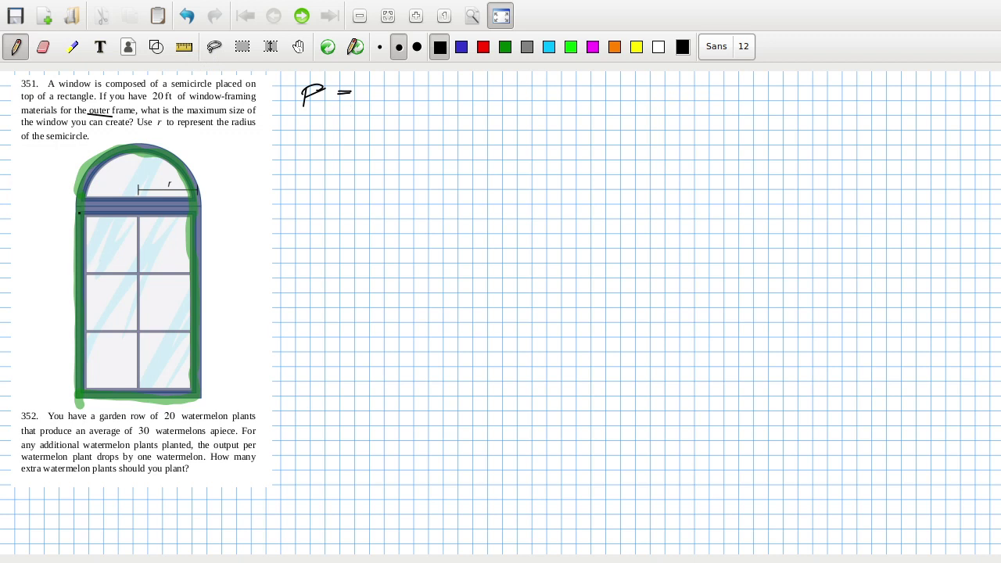
{"action": "mouse_move", "coordinate": [369, 93]}
{"action": "left_mouse_down"}
{"action": "mouse_move", "coordinate": [389, 104]}
{"action": "mouse_move", "coordinate": [414, 95]}
{"action": "left_mouse_up"}
{"action": "mouse_move", "coordinate": [41, 293]}
{"action": "left_mouse_down"}
{"action": "mouse_move", "coordinate": [42, 303]}
{"action": "mouse_move", "coordinate": [57, 304]}
{"action": "left_mouse_up"}
{"action": "mouse_move", "coordinate": [44, 270]}
{"action": "left_mouse_down"}
{"action": "mouse_move", "coordinate": [45, 297]}
{"action": "mouse_move", "coordinate": [60, 298]}
{"action": "left_mouse_up"}
{"action": "left_click_drag", "start_coordinate": [139, 391], "coordinate": [207, 393]}
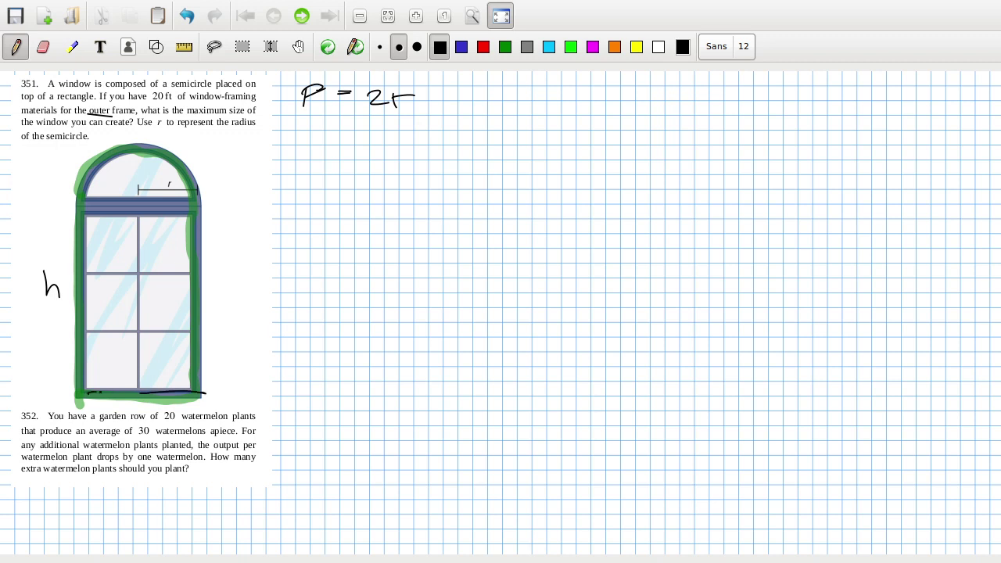
{"action": "left_click_drag", "start_coordinate": [95, 392], "coordinate": [146, 393]}
Step: Extend the equation with + 2h + πr and trace the window's left and right sides
{"action": "mouse_move", "coordinate": [423, 99]}
{"action": "left_mouse_down"}
{"action": "mouse_move", "coordinate": [445, 98]}
{"action": "mouse_move", "coordinate": [436, 107]}
{"action": "left_mouse_up"}
{"action": "left_click_drag", "start_coordinate": [453, 92], "coordinate": [485, 109]}
{"action": "left_click_drag", "start_coordinate": [79, 216], "coordinate": [78, 384]}
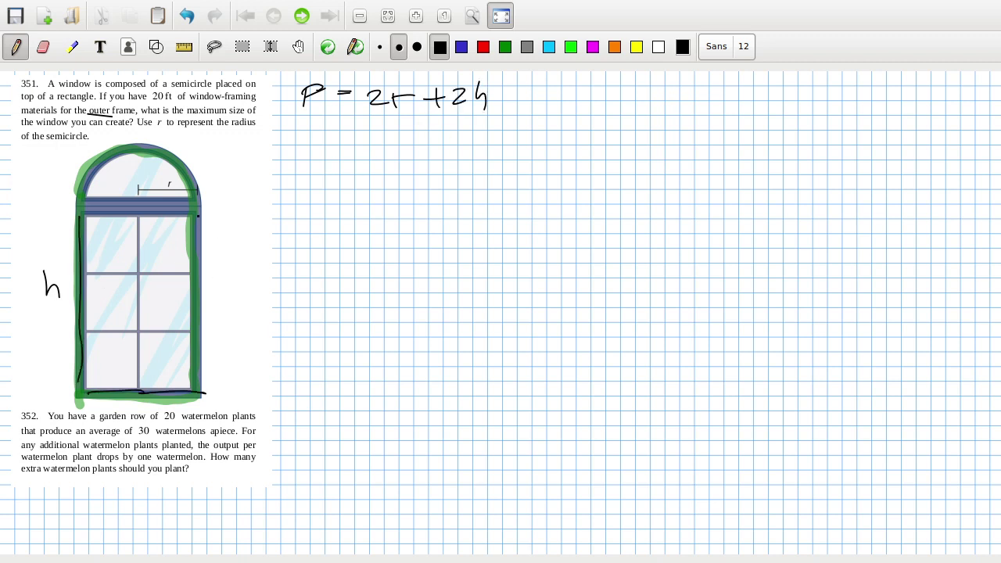
{"action": "left_click_drag", "start_coordinate": [198, 216], "coordinate": [199, 403]}
{"action": "mouse_move", "coordinate": [502, 100]}
{"action": "left_mouse_down"}
{"action": "mouse_move", "coordinate": [523, 100]}
{"action": "mouse_move", "coordinate": [513, 111]}
{"action": "left_mouse_up"}
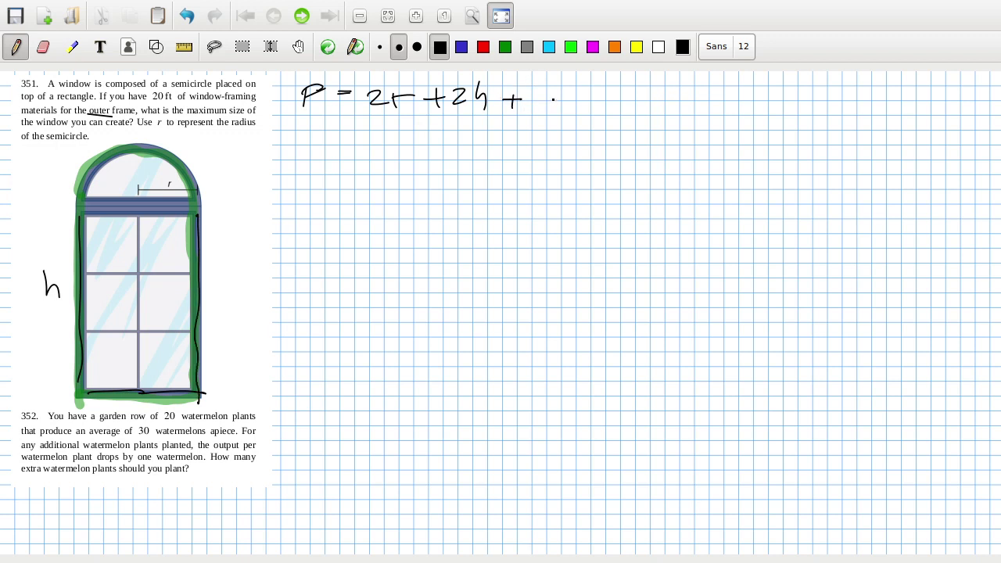
{"action": "mouse_move", "coordinate": [550, 93]}
{"action": "left_mouse_down"}
{"action": "mouse_move", "coordinate": [557, 108]}
{"action": "mouse_move", "coordinate": [564, 90]}
{"action": "left_mouse_up"}
{"action": "mouse_move", "coordinate": [572, 92]}
{"action": "left_mouse_down"}
{"action": "mouse_move", "coordinate": [573, 106]}
{"action": "mouse_move", "coordinate": [586, 91]}
{"action": "left_mouse_up"}
Step: Finish the perimeter equation with = 20 and begin the area formula A =
{"action": "left_click_drag", "start_coordinate": [617, 93], "coordinate": [629, 91]}
{"action": "left_click_drag", "start_coordinate": [615, 100], "coordinate": [666, 99]}
{"action": "left_click_drag", "start_coordinate": [678, 84], "coordinate": [675, 86]}
{"action": "mouse_move", "coordinate": [297, 159]}
{"action": "left_mouse_down"}
{"action": "mouse_move", "coordinate": [320, 159]}
{"action": "mouse_move", "coordinate": [320, 143]}
{"action": "left_mouse_up"}
{"action": "left_click_drag", "start_coordinate": [331, 143], "coordinate": [343, 146]}
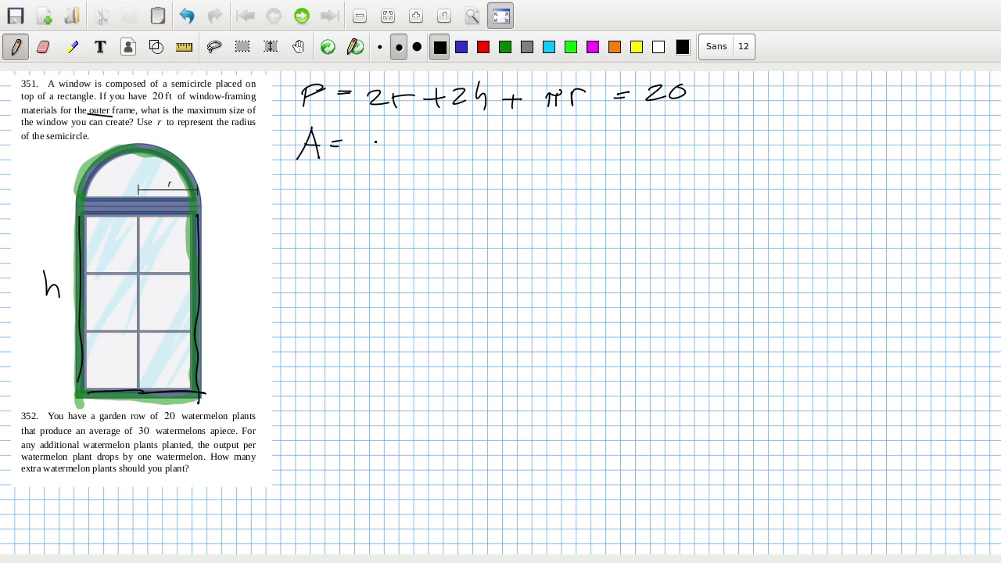
Step: Write A = 2hr + ½πr² and draw an arrow from the perimeter equation toward it
{"action": "mouse_move", "coordinate": [381, 131]}
{"action": "left_mouse_down"}
{"action": "mouse_move", "coordinate": [392, 156]}
{"action": "mouse_move", "coordinate": [373, 154]}
{"action": "mouse_move", "coordinate": [402, 153]}
{"action": "mouse_move", "coordinate": [413, 135]}
{"action": "left_mouse_up"}
{"action": "mouse_move", "coordinate": [429, 142]}
{"action": "left_mouse_down"}
{"action": "mouse_move", "coordinate": [443, 140]}
{"action": "mouse_move", "coordinate": [436, 150]}
{"action": "mouse_move", "coordinate": [467, 140]}
{"action": "left_mouse_up"}
{"action": "mouse_move", "coordinate": [455, 141]}
{"action": "left_mouse_down"}
{"action": "mouse_move", "coordinate": [476, 139]}
{"action": "mouse_move", "coordinate": [478, 157]}
{"action": "mouse_move", "coordinate": [499, 136]}
{"action": "left_mouse_up"}
{"action": "left_click_drag", "start_coordinate": [488, 138], "coordinate": [488, 151]}
{"action": "mouse_move", "coordinate": [495, 138]}
{"action": "left_mouse_down"}
{"action": "mouse_move", "coordinate": [496, 150]}
{"action": "mouse_move", "coordinate": [540, 136]}
{"action": "left_mouse_up"}
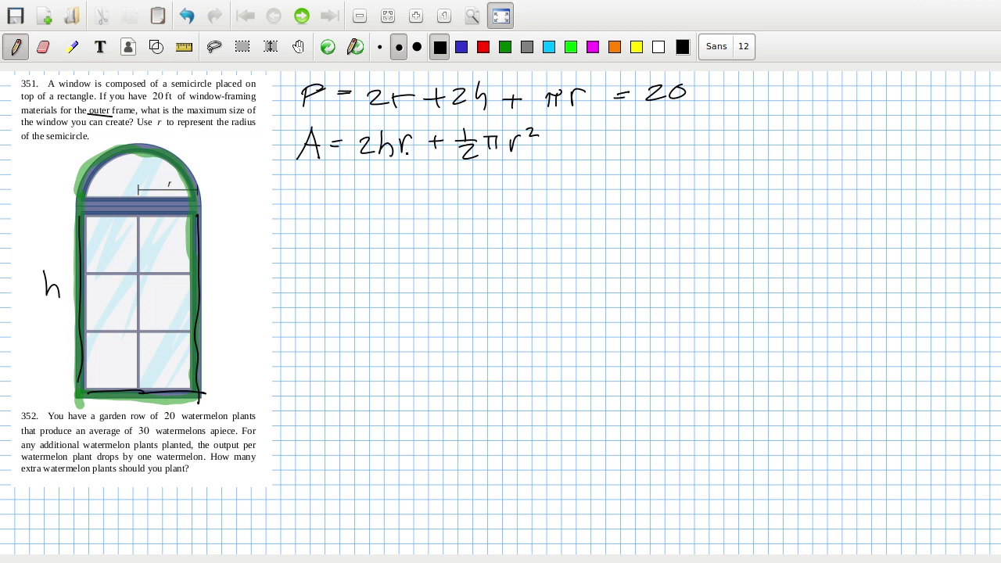
{"action": "mouse_move", "coordinate": [712, 95]}
{"action": "left_mouse_down"}
{"action": "mouse_move", "coordinate": [723, 138]}
{"action": "mouse_move", "coordinate": [669, 156]}
{"action": "left_mouse_up"}
Step: Start a new line A = 2(20 − 2r − πr below the area formula
{"action": "left_click_drag", "start_coordinate": [292, 235], "coordinate": [315, 236]}
{"action": "left_click_drag", "start_coordinate": [301, 221], "coordinate": [341, 221]}
{"action": "left_click_drag", "start_coordinate": [336, 215], "coordinate": [385, 230]}
{"action": "mouse_move", "coordinate": [405, 186]}
{"action": "left_mouse_down"}
{"action": "mouse_move", "coordinate": [394, 237]}
{"action": "mouse_move", "coordinate": [415, 283]}
{"action": "left_mouse_up"}
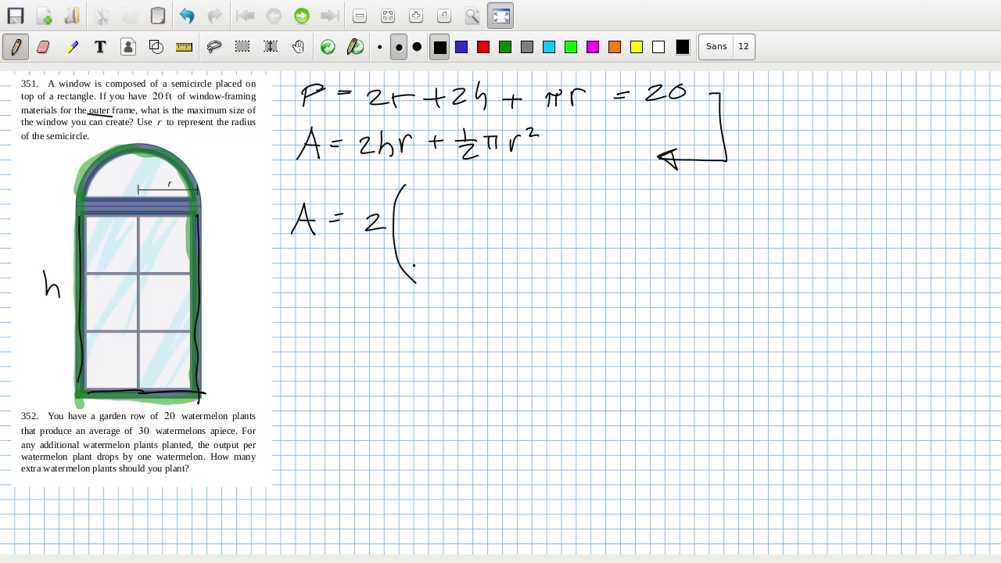
{"action": "mouse_move", "coordinate": [417, 210]}
{"action": "left_mouse_down"}
{"action": "mouse_move", "coordinate": [430, 223]}
{"action": "mouse_move", "coordinate": [443, 209]}
{"action": "mouse_move", "coordinate": [502, 219]}
{"action": "mouse_move", "coordinate": [521, 207]}
{"action": "mouse_move", "coordinate": [553, 219]}
{"action": "left_mouse_up"}
{"action": "mouse_move", "coordinate": [562, 205]}
{"action": "left_mouse_down"}
{"action": "mouse_move", "coordinate": [560, 219]}
{"action": "mouse_move", "coordinate": [568, 202]}
{"action": "left_mouse_up"}
{"action": "left_click_drag", "start_coordinate": [571, 219], "coordinate": [583, 205]}
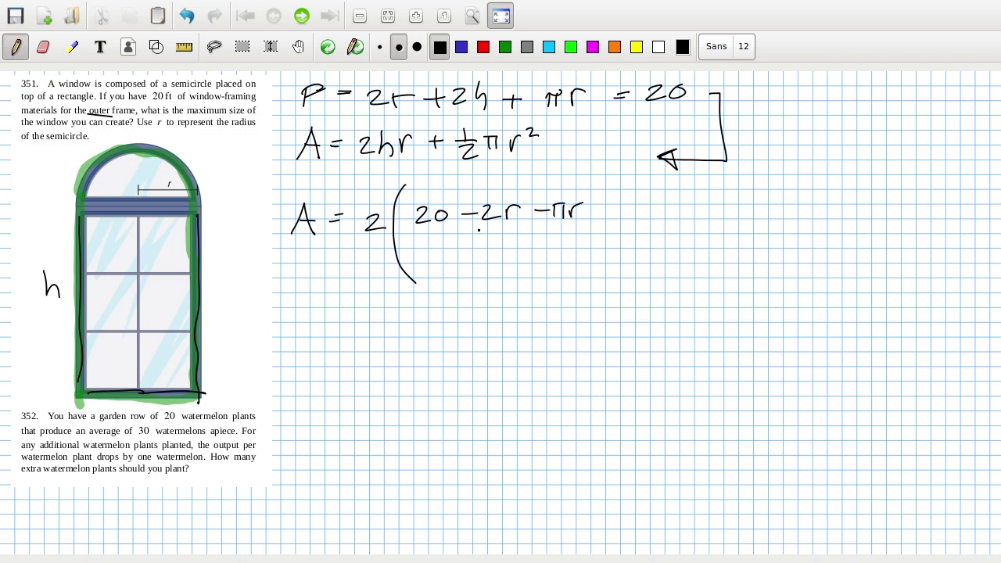
Step: Divide the bracket by 2, cancel the 2s, and continue with r + ½
{"action": "left_click_drag", "start_coordinate": [418, 232], "coordinate": [587, 226]}
{"action": "left_click_drag", "start_coordinate": [491, 249], "coordinate": [508, 263]}
{"action": "left_click_drag", "start_coordinate": [598, 184], "coordinate": [591, 273]}
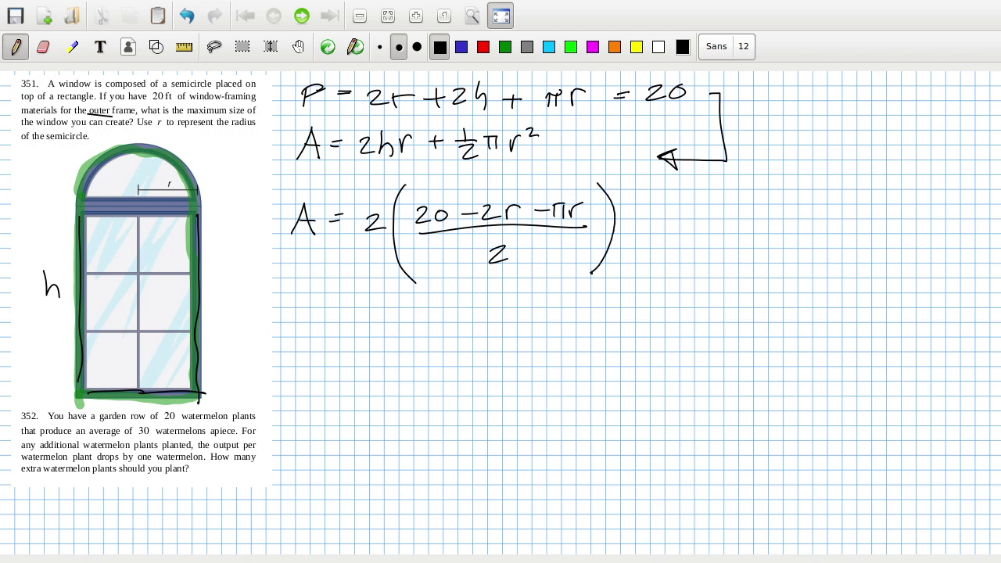
{"action": "left_click_drag", "start_coordinate": [365, 203], "coordinate": [386, 239]}
{"action": "left_click", "coordinate": [480, 256]}
{"action": "mouse_move", "coordinate": [633, 217]}
{"action": "left_mouse_down"}
{"action": "mouse_move", "coordinate": [653, 210]}
{"action": "mouse_move", "coordinate": [685, 217]}
{"action": "mouse_move", "coordinate": [680, 225]}
{"action": "left_mouse_up"}
{"action": "mouse_move", "coordinate": [700, 201]}
{"action": "left_mouse_down"}
{"action": "mouse_move", "coordinate": [708, 216]}
{"action": "mouse_move", "coordinate": [725, 213]}
{"action": "left_mouse_up"}
Step: Finish the substituted area equation with r + ½πr²
{"action": "mouse_move", "coordinate": [710, 224]}
{"action": "left_mouse_down"}
{"action": "mouse_move", "coordinate": [727, 236]}
{"action": "mouse_move", "coordinate": [743, 222]}
{"action": "left_mouse_up"}
{"action": "left_click_drag", "start_coordinate": [741, 210], "coordinate": [757, 204]}
{"action": "mouse_move", "coordinate": [751, 208]}
{"action": "left_mouse_down"}
{"action": "mouse_move", "coordinate": [751, 224]}
{"action": "mouse_move", "coordinate": [781, 202]}
{"action": "left_mouse_up"}
{"action": "left_click_drag", "start_coordinate": [785, 194], "coordinate": [800, 201]}
{"action": "left_click_drag", "start_coordinate": [305, 313], "coordinate": [310, 319]}
Step: Write dA/dr = 0 below the area equation
{"action": "left_click_drag", "start_coordinate": [321, 293], "coordinate": [320, 320]}
{"action": "mouse_move", "coordinate": [329, 316]}
{"action": "left_mouse_down"}
{"action": "mouse_move", "coordinate": [340, 293]}
{"action": "mouse_move", "coordinate": [349, 305]}
{"action": "left_mouse_up"}
{"action": "mouse_move", "coordinate": [298, 319]}
{"action": "left_mouse_down"}
{"action": "mouse_move", "coordinate": [350, 316]}
{"action": "mouse_move", "coordinate": [313, 354]}
{"action": "mouse_move", "coordinate": [323, 353]}
{"action": "left_mouse_up"}
{"action": "left_click_drag", "start_coordinate": [328, 353], "coordinate": [341, 341]}
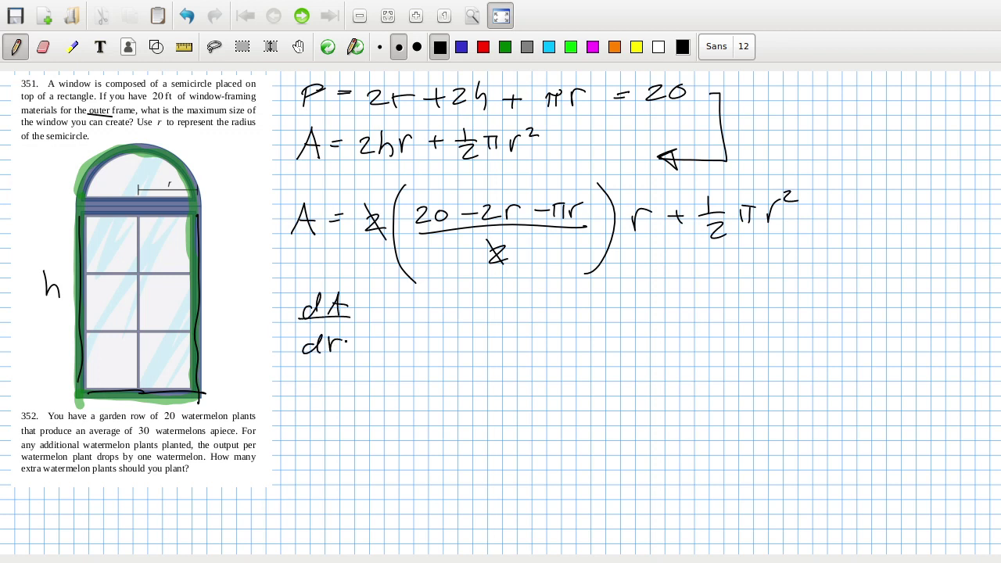
{"action": "left_click_drag", "start_coordinate": [372, 312], "coordinate": [383, 311]}
{"action": "left_click_drag", "start_coordinate": [368, 318], "coordinate": [384, 317]}
{"action": "mouse_move", "coordinate": [415, 309]}
{"action": "left_mouse_down"}
{"action": "mouse_move", "coordinate": [403, 319]}
{"action": "mouse_move", "coordinate": [416, 310]}
{"action": "left_mouse_up"}
Step: Write d²A/dr² < 0 and box both conditions together with the area equation
{"action": "left_click_drag", "start_coordinate": [494, 304], "coordinate": [485, 316]}
{"action": "mouse_move", "coordinate": [498, 293]}
{"action": "left_mouse_down"}
{"action": "mouse_move", "coordinate": [501, 318]}
{"action": "mouse_move", "coordinate": [519, 294]}
{"action": "left_mouse_up"}
{"action": "mouse_move", "coordinate": [530, 291]}
{"action": "left_mouse_down"}
{"action": "mouse_move", "coordinate": [517, 312]}
{"action": "mouse_move", "coordinate": [541, 317]}
{"action": "left_mouse_up"}
{"action": "left_click_drag", "start_coordinate": [521, 312], "coordinate": [541, 309]}
{"action": "mouse_move", "coordinate": [484, 319]}
{"action": "left_mouse_down"}
{"action": "mouse_move", "coordinate": [543, 313]}
{"action": "mouse_move", "coordinate": [501, 347]}
{"action": "left_mouse_up"}
{"action": "left_click_drag", "start_coordinate": [513, 328], "coordinate": [524, 349]}
{"action": "left_click_drag", "start_coordinate": [524, 341], "coordinate": [549, 333]}
{"action": "mouse_move", "coordinate": [600, 292]}
{"action": "left_mouse_down"}
{"action": "mouse_move", "coordinate": [604, 316]}
{"action": "mouse_move", "coordinate": [628, 296]}
{"action": "left_mouse_up"}
{"action": "mouse_move", "coordinate": [282, 190]}
{"action": "left_mouse_down"}
{"action": "mouse_move", "coordinate": [281, 370]}
{"action": "mouse_move", "coordinate": [874, 337]}
{"action": "mouse_move", "coordinate": [871, 165]}
{"action": "mouse_move", "coordinate": [277, 192]}
{"action": "left_mouse_up"}
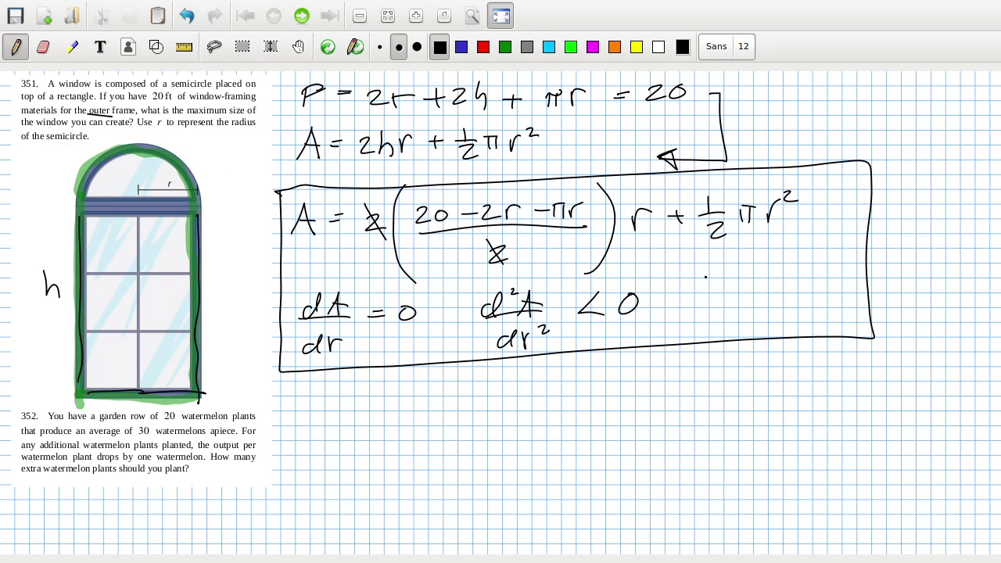
Step: In red, draw a curved arrow from the area equation and write A = 20r
{"action": "left_click", "coordinate": [484, 47]}
{"action": "mouse_move", "coordinate": [283, 225]}
{"action": "left_mouse_down"}
{"action": "mouse_move", "coordinate": [284, 422]}
{"action": "mouse_move", "coordinate": [399, 416]}
{"action": "left_mouse_up"}
{"action": "mouse_move", "coordinate": [459, 435]}
{"action": "left_mouse_down"}
{"action": "mouse_move", "coordinate": [480, 438]}
{"action": "mouse_move", "coordinate": [484, 421]}
{"action": "left_mouse_up"}
{"action": "left_click_drag", "start_coordinate": [501, 413], "coordinate": [510, 411]}
{"action": "mouse_move", "coordinate": [499, 423]}
{"action": "left_mouse_down"}
{"action": "mouse_move", "coordinate": [564, 423]}
{"action": "mouse_move", "coordinate": [575, 406]}
{"action": "left_mouse_up"}
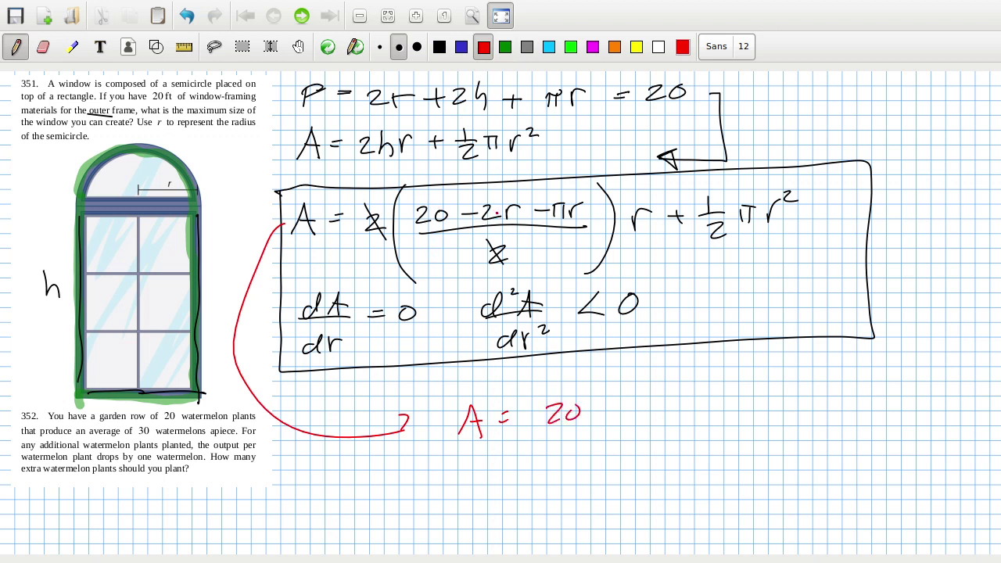
{"action": "mouse_move", "coordinate": [592, 411]}
{"action": "left_mouse_down"}
{"action": "mouse_move", "coordinate": [594, 423]}
{"action": "mouse_move", "coordinate": [608, 407]}
{"action": "mouse_move", "coordinate": [632, 408]}
{"action": "left_mouse_up"}
Step: Extend the red expression with − 2r² and a ½πr² term
{"action": "left_click_drag", "start_coordinate": [640, 402], "coordinate": [655, 414]}
{"action": "mouse_move", "coordinate": [661, 403]}
{"action": "left_mouse_down"}
{"action": "mouse_move", "coordinate": [692, 392]}
{"action": "mouse_move", "coordinate": [714, 406]}
{"action": "left_mouse_up"}
{"action": "mouse_move", "coordinate": [728, 399]}
{"action": "left_mouse_down"}
{"action": "mouse_move", "coordinate": [731, 410]}
{"action": "mouse_move", "coordinate": [745, 391]}
{"action": "left_mouse_up"}
{"action": "mouse_move", "coordinate": [741, 396]}
{"action": "left_mouse_down"}
{"action": "mouse_move", "coordinate": [740, 408]}
{"action": "mouse_move", "coordinate": [763, 390]}
{"action": "left_mouse_up"}
{"action": "left_click_drag", "start_coordinate": [772, 378], "coordinate": [807, 396]}
{"action": "left_click_drag", "start_coordinate": [799, 393], "coordinate": [826, 395]}
{"action": "mouse_move", "coordinate": [819, 392]}
{"action": "left_mouse_down"}
{"action": "mouse_move", "coordinate": [839, 387]}
{"action": "mouse_move", "coordinate": [842, 406]}
{"action": "left_mouse_up"}
{"action": "left_click_drag", "start_coordinate": [851, 387], "coordinate": [862, 385]}
{"action": "mouse_move", "coordinate": [855, 388]}
{"action": "left_mouse_down"}
{"action": "mouse_move", "coordinate": [860, 397]}
{"action": "mouse_move", "coordinate": [899, 378]}
{"action": "left_mouse_up"}
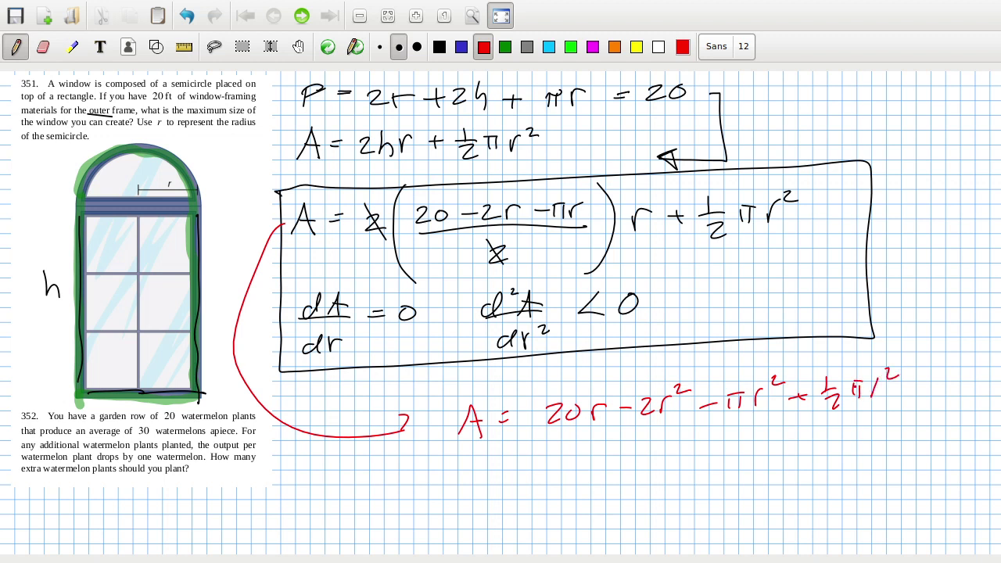
Step: Undo the last red term and rewrite it as ½πr²
{"action": "key", "text": "ctrl+z"}
{"action": "key", "text": "ctrl+z"}
{"action": "key", "text": "ctrl+z"}
{"action": "key", "text": "ctrl+z"}
{"action": "key", "text": "ctrl+z"}
{"action": "key", "text": "ctrl+z"}
{"action": "key", "text": "ctrl+z"}
{"action": "key", "text": "ctrl+z"}
{"action": "key", "text": "ctrl+z"}
{"action": "key", "text": "ctrl+z"}
{"action": "key", "text": "ctrl+z"}
{"action": "key", "text": "ctrl+z"}
{"action": "key", "text": "ctrl+z"}
{"action": "key", "text": "ctrl+z"}
{"action": "key", "text": "ctrl+z"}
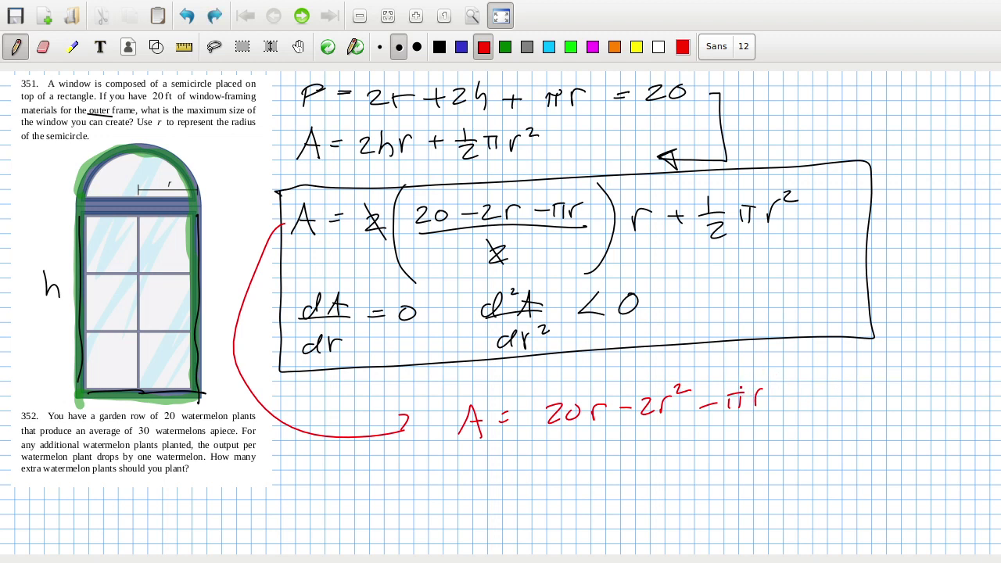
{"action": "mouse_move", "coordinate": [742, 384]}
{"action": "left_mouse_down"}
{"action": "mouse_move", "coordinate": [741, 400]}
{"action": "mouse_move", "coordinate": [758, 396]}
{"action": "left_mouse_up"}
{"action": "mouse_move", "coordinate": [744, 407]}
{"action": "left_mouse_down"}
{"action": "mouse_move", "coordinate": [758, 420]}
{"action": "mouse_move", "coordinate": [773, 407]}
{"action": "left_mouse_up"}
{"action": "mouse_move", "coordinate": [767, 395]}
{"action": "left_mouse_down"}
{"action": "mouse_move", "coordinate": [785, 407]}
{"action": "mouse_move", "coordinate": [802, 389]}
{"action": "left_mouse_up"}
{"action": "left_click_drag", "start_coordinate": [810, 381], "coordinate": [820, 384]}
{"action": "key", "text": "alt+Tab"}
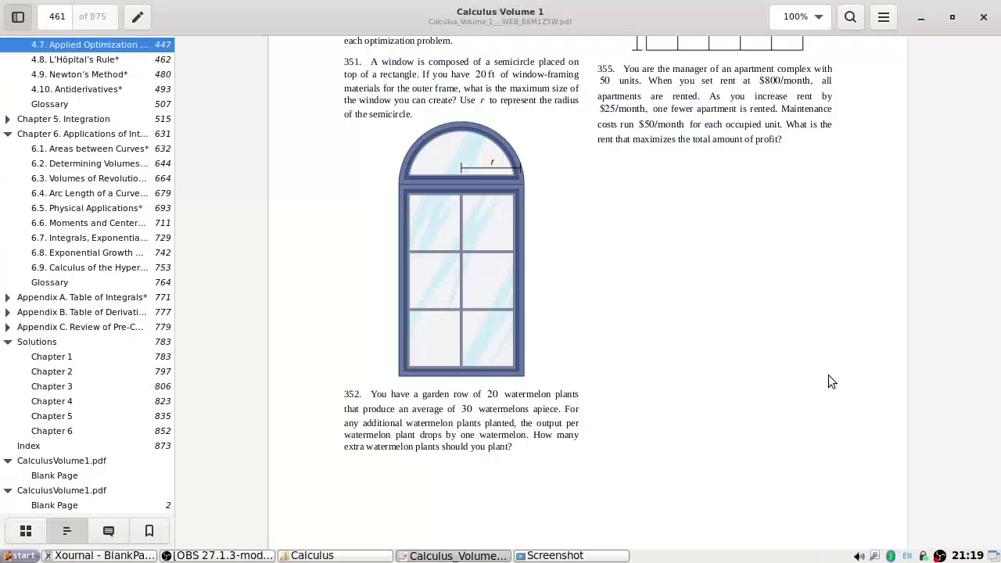
Step: Jump to the Chapter 4 solutions and locate the answer to problem 351
{"action": "left_click", "coordinate": [65, 417]}
{"action": "key", "text": "alt+Tab"}
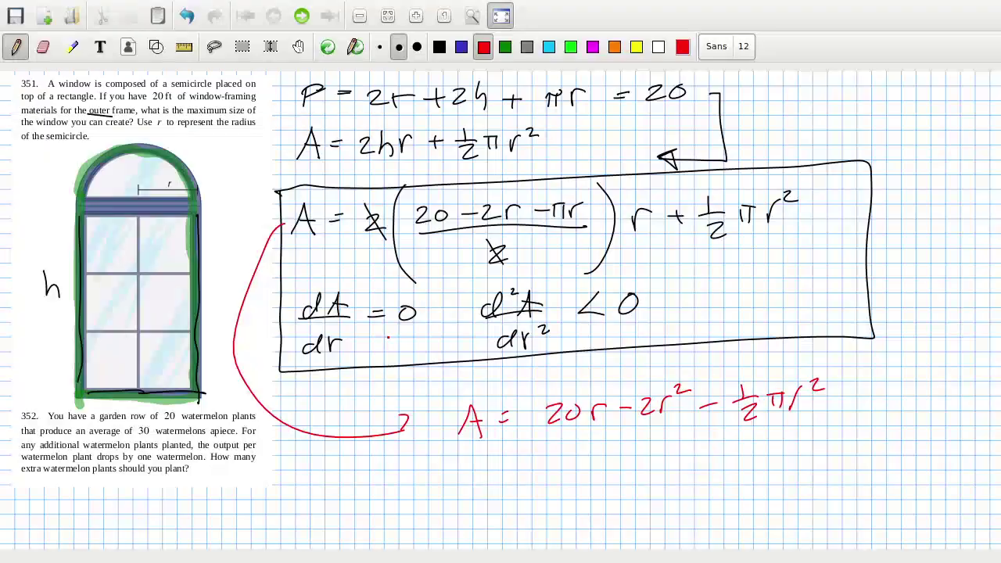
{"action": "key", "text": "alt+Tab"}
{"action": "scroll", "coordinate": [508, 301], "scroll_direction": "up", "scroll_amount": 3}
{"action": "scroll", "coordinate": [500, 283], "scroll_direction": "up", "scroll_amount": 15}
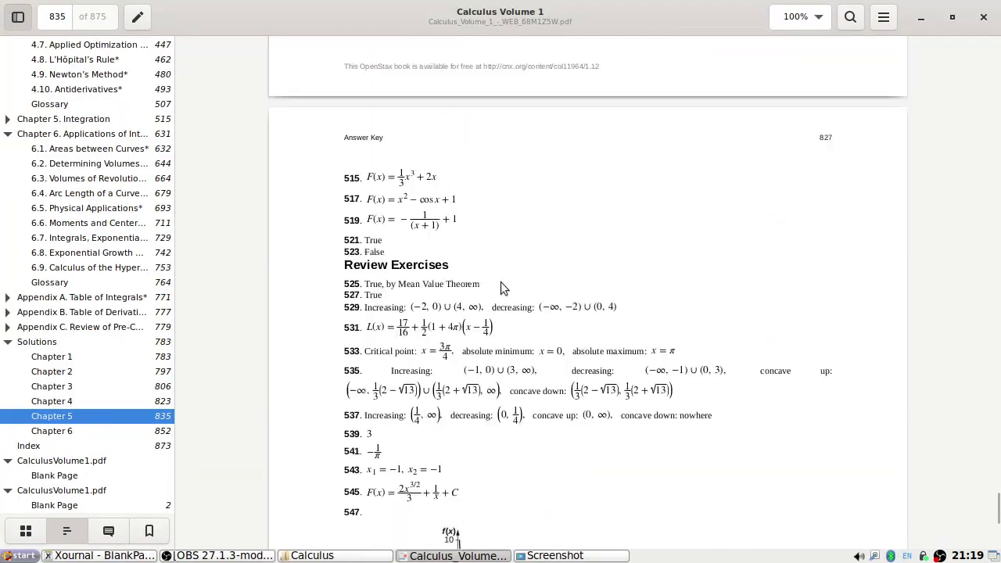
{"action": "scroll", "coordinate": [500, 282], "scroll_direction": "up", "scroll_amount": 8}
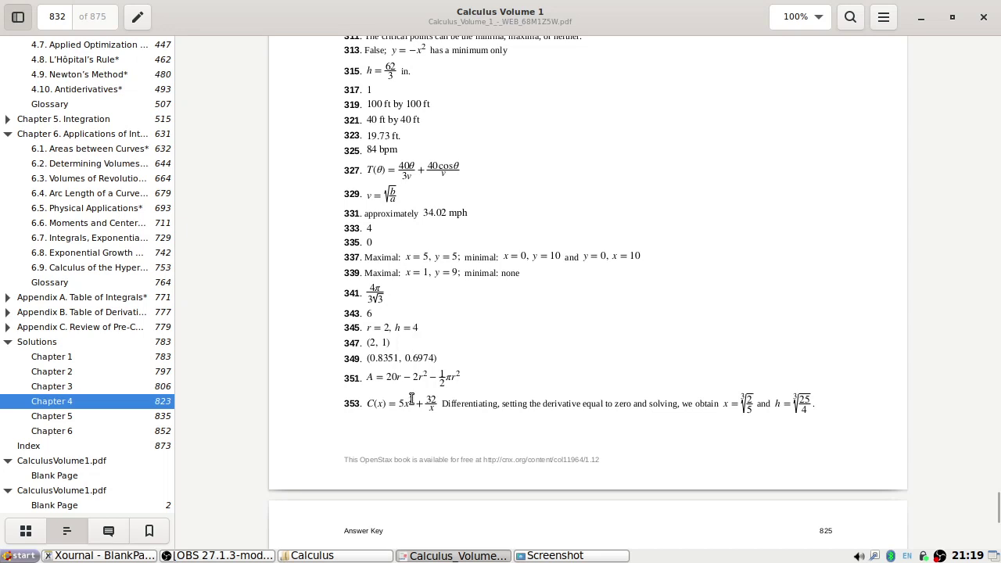
Step: After comparing with the answer, tick A = 20r − 2r² − ½πr² with a red check mark
{"action": "key", "text": "alt+Tab"}
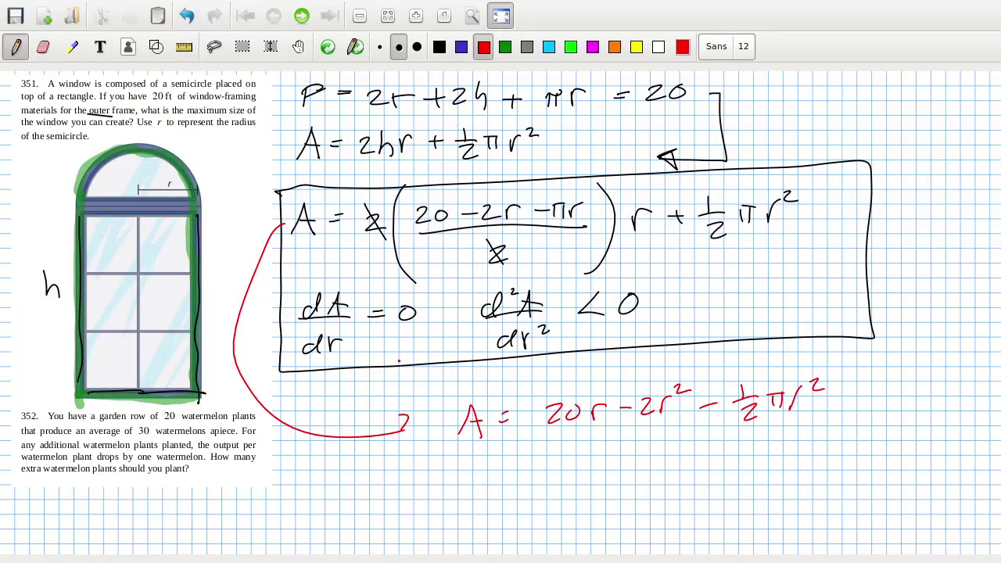
{"action": "key", "text": "alt+Tab"}
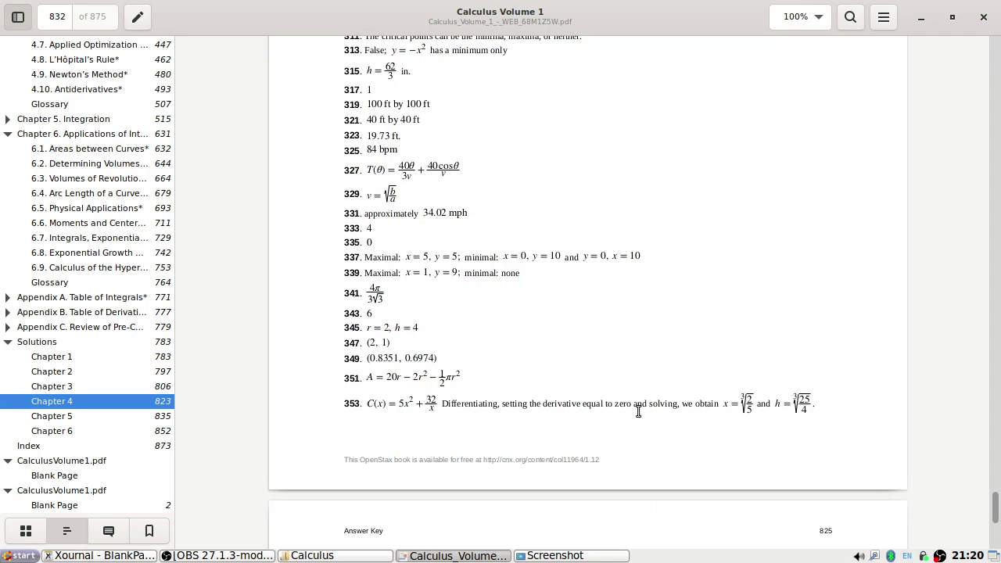
{"action": "key", "text": "alt+Tab"}
{"action": "left_click_drag", "start_coordinate": [820, 460], "coordinate": [923, 417]}
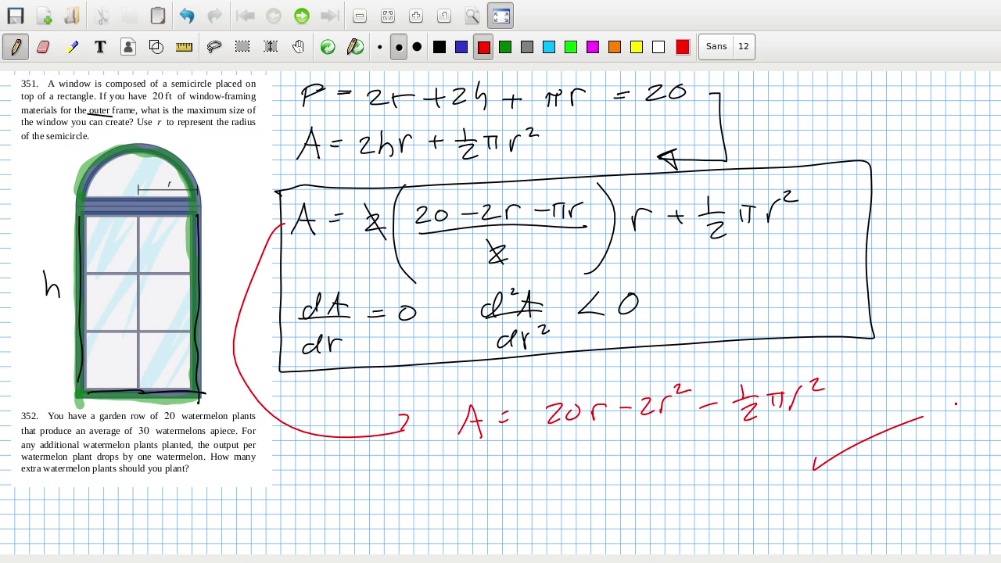
{"action": "key", "text": "F11"}
Step: Delete the handwriting layer and paste the problems 351–352 screenshot at the top left
{"action": "left_click", "coordinate": [99, 24]}
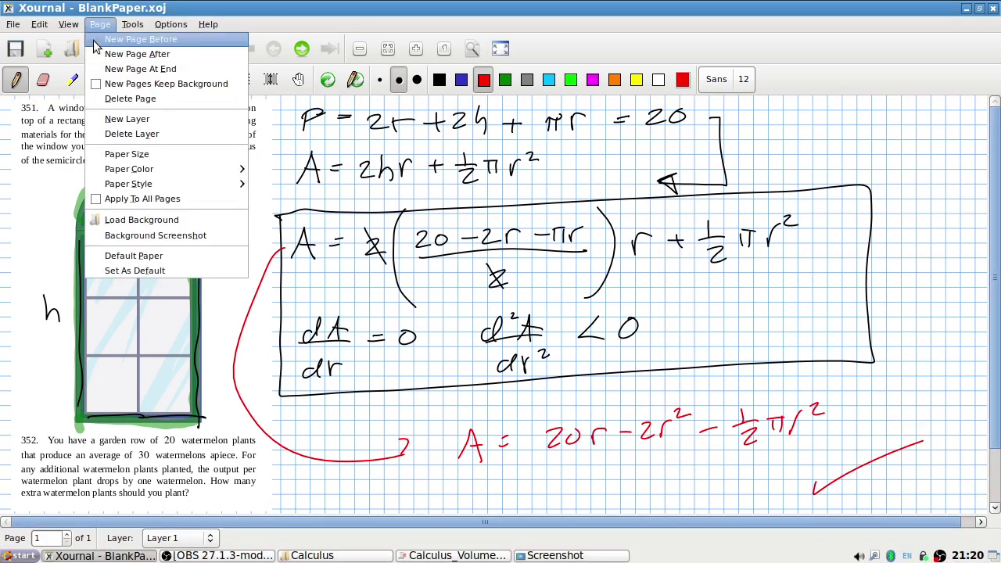
{"action": "left_click", "coordinate": [136, 138]}
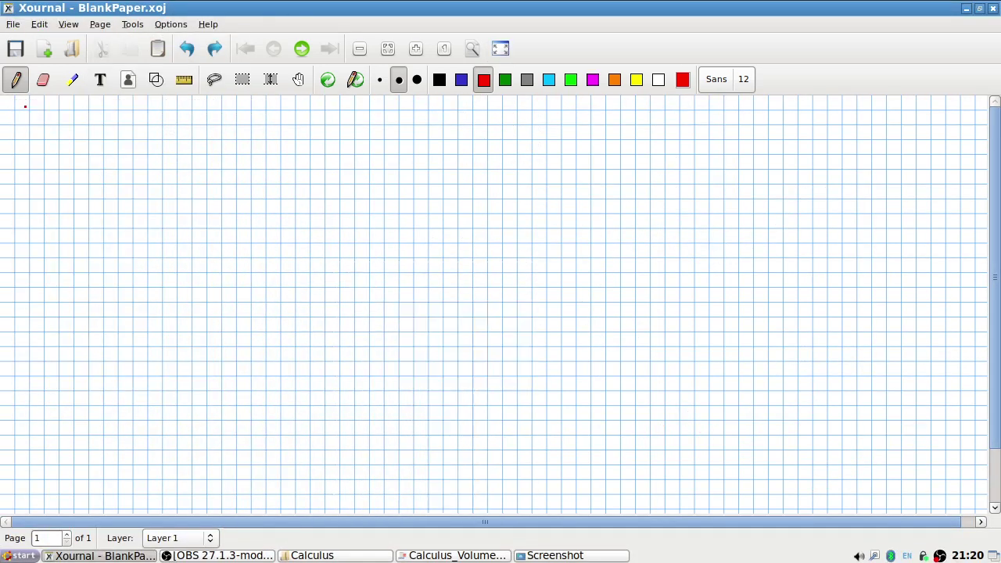
{"action": "key", "text": "ctrl+v"}
{"action": "left_click_drag", "start_coordinate": [153, 282], "coordinate": [117, 247]}
Step: Return to fullscreen with the pen tool in black ink
{"action": "key", "text": "F11"}
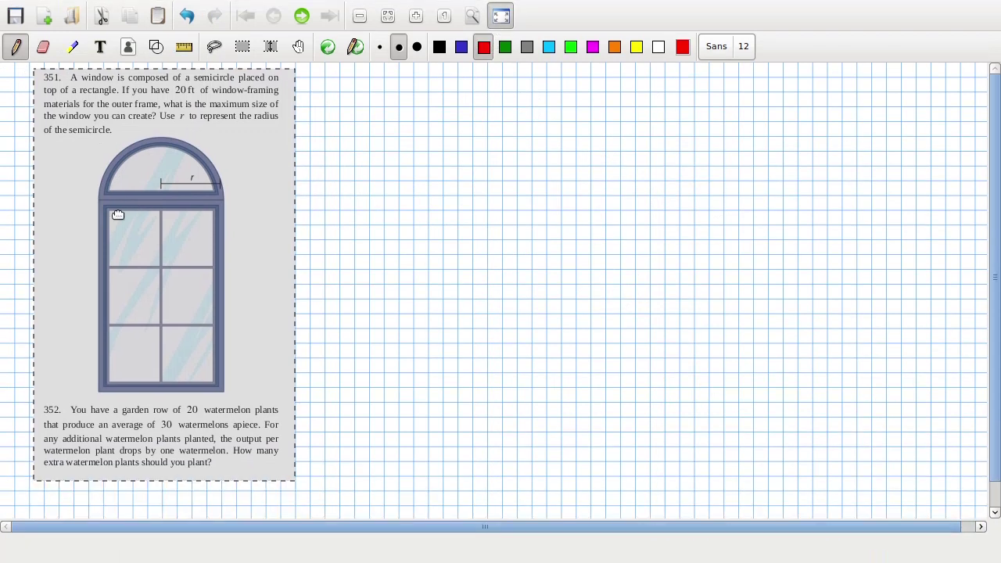
{"action": "left_click", "coordinate": [43, 46]}
{"action": "left_click", "coordinate": [16, 46]}
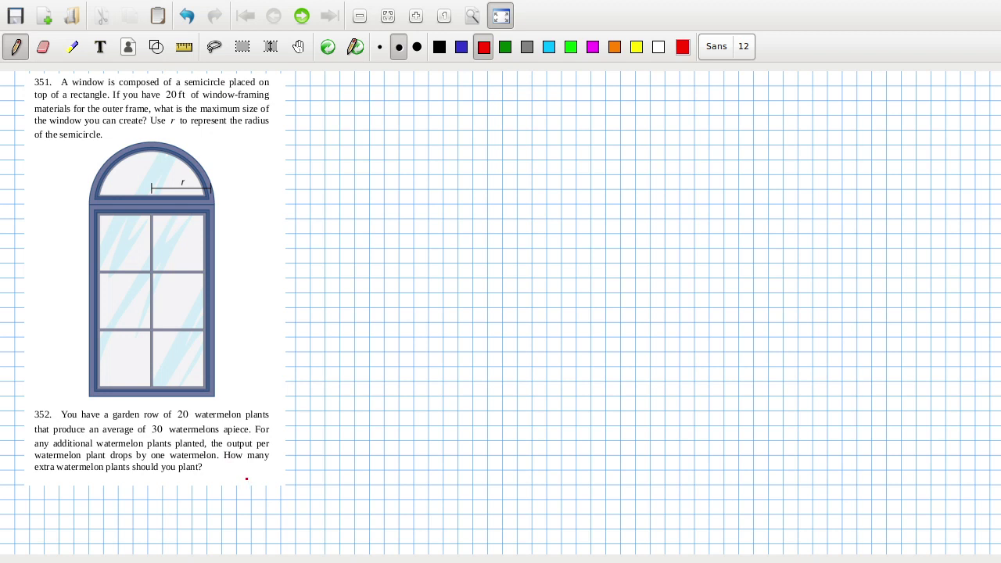
{"action": "left_click", "coordinate": [438, 49]}
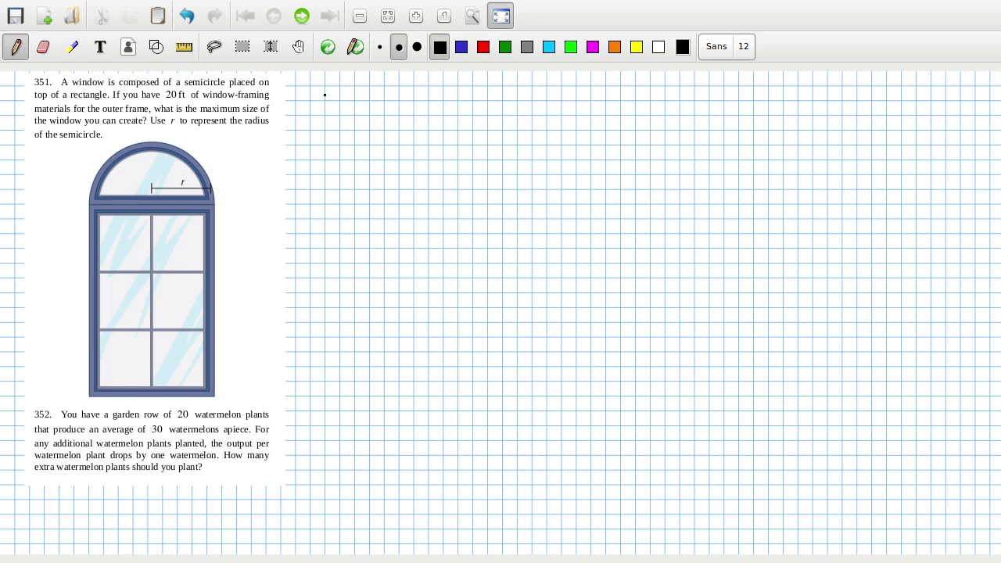
Step: Sketch a row of plant loops followed by dots and dashes continuing the row
{"action": "mouse_move", "coordinate": [337, 91]}
{"action": "left_mouse_down"}
{"action": "mouse_move", "coordinate": [367, 100]}
{"action": "mouse_move", "coordinate": [405, 88]}
{"action": "mouse_move", "coordinate": [438, 94]}
{"action": "left_mouse_up"}
{"action": "left_click", "coordinate": [420, 94]}
{"action": "left_click", "coordinate": [428, 95]}
{"action": "left_click_drag", "start_coordinate": [449, 95], "coordinate": [452, 93]}
{"action": "left_click_drag", "start_coordinate": [461, 95], "coordinate": [527, 86]}
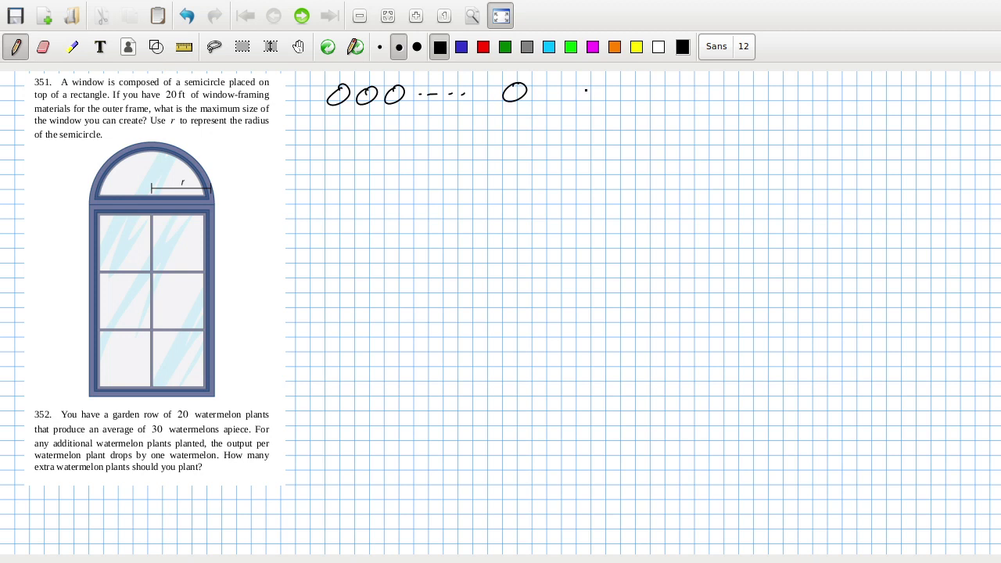
Step: Label each plant with 30 and add one extra plant at the row's end
{"action": "mouse_move", "coordinate": [339, 97]}
{"action": "left_mouse_down"}
{"action": "mouse_move", "coordinate": [308, 152]}
{"action": "mouse_move", "coordinate": [328, 140]}
{"action": "left_mouse_up"}
{"action": "mouse_move", "coordinate": [370, 97]}
{"action": "left_mouse_down"}
{"action": "mouse_move", "coordinate": [366, 128]}
{"action": "mouse_move", "coordinate": [374, 123]}
{"action": "mouse_move", "coordinate": [361, 147]}
{"action": "left_mouse_up"}
{"action": "left_click_drag", "start_coordinate": [380, 138], "coordinate": [377, 140]}
{"action": "mouse_move", "coordinate": [398, 100]}
{"action": "left_mouse_down"}
{"action": "mouse_move", "coordinate": [410, 118]}
{"action": "mouse_move", "coordinate": [404, 141]}
{"action": "mouse_move", "coordinate": [419, 131]}
{"action": "left_mouse_up"}
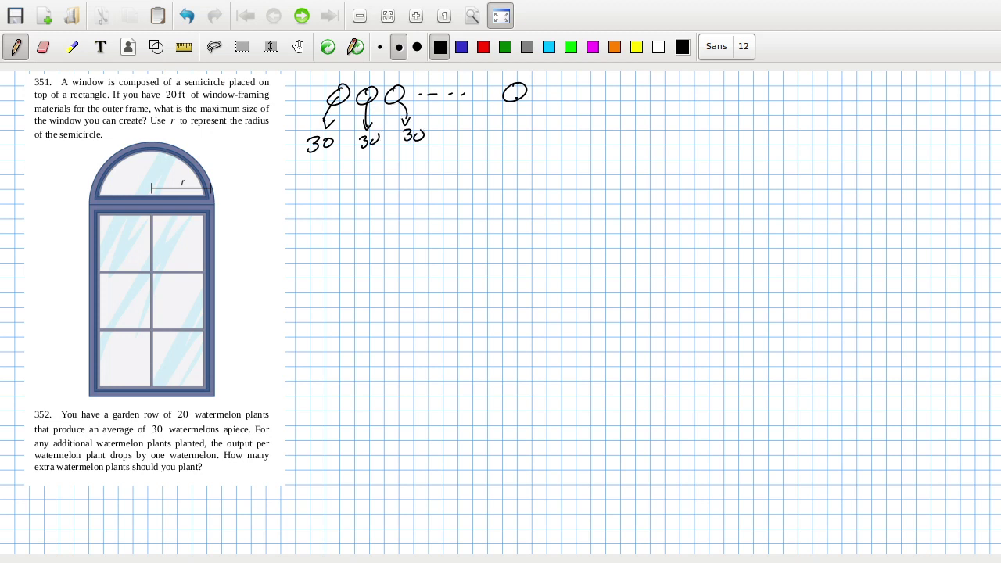
{"action": "left_click_drag", "start_coordinate": [518, 98], "coordinate": [502, 120]}
{"action": "mouse_move", "coordinate": [499, 114]}
{"action": "left_mouse_down"}
{"action": "mouse_move", "coordinate": [508, 120]}
{"action": "mouse_move", "coordinate": [498, 139]}
{"action": "mouse_move", "coordinate": [514, 129]}
{"action": "left_mouse_up"}
{"action": "mouse_move", "coordinate": [572, 88]}
{"action": "left_mouse_down"}
{"action": "mouse_move", "coordinate": [582, 85]}
{"action": "mouse_move", "coordinate": [575, 82]}
{"action": "left_mouse_up"}
Step: Mark each plant's yield −1, label the extra plant 30 − 1, and begin T =
{"action": "left_click_drag", "start_coordinate": [311, 170], "coordinate": [327, 168]}
{"action": "mouse_move", "coordinate": [331, 162]}
{"action": "left_mouse_down"}
{"action": "mouse_move", "coordinate": [333, 172]}
{"action": "mouse_move", "coordinate": [371, 164]}
{"action": "left_mouse_up"}
{"action": "mouse_move", "coordinate": [380, 159]}
{"action": "left_mouse_down"}
{"action": "mouse_move", "coordinate": [381, 168]}
{"action": "mouse_move", "coordinate": [414, 160]}
{"action": "left_mouse_up"}
{"action": "mouse_move", "coordinate": [428, 151]}
{"action": "left_mouse_down"}
{"action": "mouse_move", "coordinate": [429, 165]}
{"action": "mouse_move", "coordinate": [504, 162]}
{"action": "left_mouse_up"}
{"action": "left_click_drag", "start_coordinate": [513, 155], "coordinate": [515, 161]}
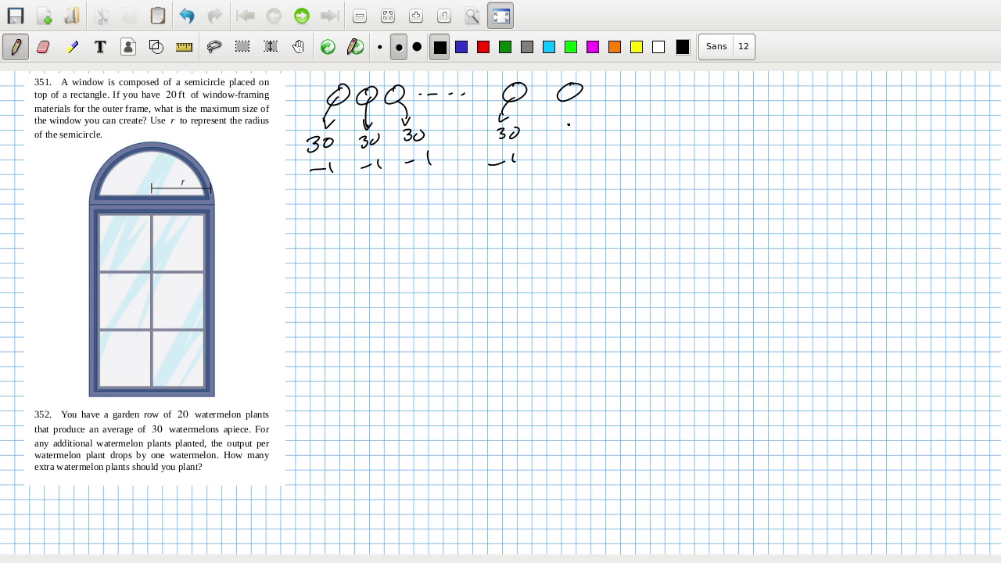
{"action": "mouse_move", "coordinate": [568, 122]}
{"action": "left_mouse_down"}
{"action": "mouse_move", "coordinate": [572, 132]}
{"action": "mouse_move", "coordinate": [591, 122]}
{"action": "left_mouse_up"}
{"action": "mouse_move", "coordinate": [570, 153]}
{"action": "left_mouse_down"}
{"action": "mouse_move", "coordinate": [586, 146]}
{"action": "mouse_move", "coordinate": [600, 157]}
{"action": "left_mouse_up"}
{"action": "mouse_move", "coordinate": [320, 206]}
{"action": "left_mouse_down"}
{"action": "mouse_move", "coordinate": [346, 203]}
{"action": "mouse_move", "coordinate": [333, 233]}
{"action": "mouse_move", "coordinate": [378, 215]}
{"action": "left_mouse_up"}
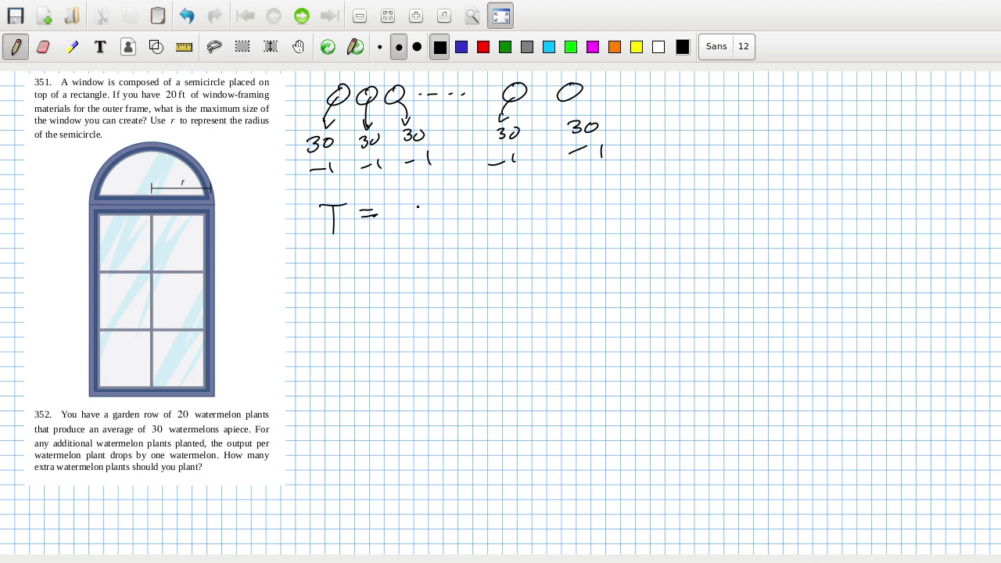
Step: Write T = 20(30 − n) + n(30 − n), erasing a mistaken 3
{"action": "mouse_move", "coordinate": [417, 201]}
{"action": "left_mouse_down"}
{"action": "mouse_move", "coordinate": [430, 203]}
{"action": "mouse_move", "coordinate": [421, 225]}
{"action": "mouse_move", "coordinate": [447, 209]}
{"action": "left_mouse_up"}
{"action": "left_click_drag", "start_coordinate": [420, 204], "coordinate": [435, 225]}
{"action": "mouse_move", "coordinate": [481, 183]}
{"action": "left_mouse_down"}
{"action": "mouse_move", "coordinate": [474, 200]}
{"action": "mouse_move", "coordinate": [491, 235]}
{"action": "left_mouse_up"}
{"action": "mouse_move", "coordinate": [496, 201]}
{"action": "left_mouse_down"}
{"action": "mouse_move", "coordinate": [497, 220]}
{"action": "mouse_move", "coordinate": [521, 206]}
{"action": "mouse_move", "coordinate": [567, 207]}
{"action": "mouse_move", "coordinate": [619, 226]}
{"action": "left_mouse_up"}
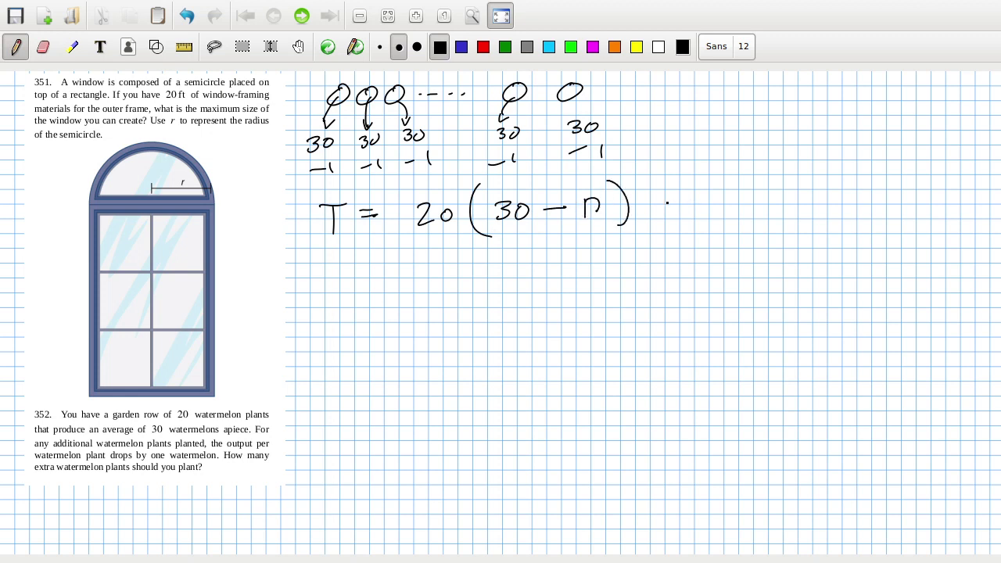
{"action": "mouse_move", "coordinate": [665, 203]}
{"action": "left_mouse_down"}
{"action": "mouse_move", "coordinate": [693, 202]}
{"action": "mouse_move", "coordinate": [677, 214]}
{"action": "mouse_move", "coordinate": [707, 203]}
{"action": "mouse_move", "coordinate": [708, 214]}
{"action": "left_mouse_up"}
{"action": "left_click_drag", "start_coordinate": [707, 200], "coordinate": [727, 209]}
{"action": "left_click_drag", "start_coordinate": [751, 170], "coordinate": [757, 225]}
{"action": "mouse_move", "coordinate": [758, 190]}
{"action": "left_mouse_down"}
{"action": "mouse_move", "coordinate": [761, 202]}
{"action": "mouse_move", "coordinate": [818, 190]}
{"action": "left_mouse_up"}
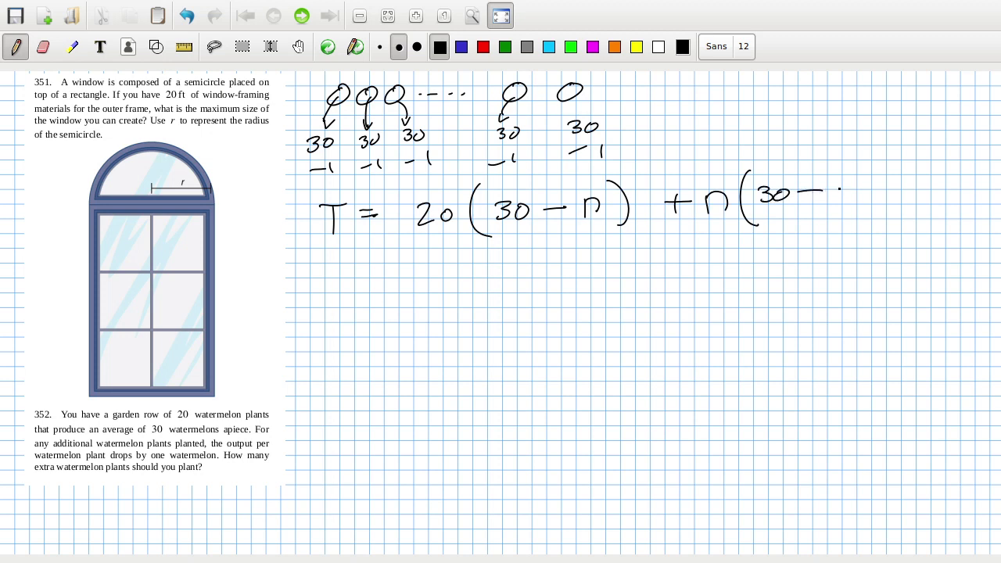
{"action": "mouse_move", "coordinate": [838, 188]}
{"action": "left_mouse_down"}
{"action": "mouse_move", "coordinate": [837, 200]}
{"action": "mouse_move", "coordinate": [855, 199]}
{"action": "mouse_move", "coordinate": [864, 218]}
{"action": "left_mouse_up"}
{"action": "left_click", "coordinate": [847, 212]}
Step: Factor the total on the next line as = (20 + n)(30 − n)
{"action": "left_click_drag", "start_coordinate": [375, 266], "coordinate": [387, 273]}
{"action": "mouse_move", "coordinate": [444, 256]}
{"action": "left_mouse_down"}
{"action": "mouse_move", "coordinate": [435, 291]}
{"action": "mouse_move", "coordinate": [469, 282]}
{"action": "left_mouse_up"}
{"action": "left_click_drag", "start_coordinate": [479, 269], "coordinate": [507, 268]}
{"action": "mouse_move", "coordinate": [501, 264]}
{"action": "left_mouse_down"}
{"action": "mouse_move", "coordinate": [500, 275]}
{"action": "mouse_move", "coordinate": [554, 280]}
{"action": "left_mouse_up"}
{"action": "mouse_move", "coordinate": [569, 252]}
{"action": "left_mouse_down"}
{"action": "mouse_move", "coordinate": [562, 281]}
{"action": "mouse_move", "coordinate": [584, 277]}
{"action": "left_mouse_up"}
{"action": "left_click_drag", "start_coordinate": [599, 263], "coordinate": [632, 267]}
{"action": "mouse_move", "coordinate": [646, 262]}
{"action": "left_mouse_down"}
{"action": "mouse_move", "coordinate": [646, 272]}
{"action": "mouse_move", "coordinate": [659, 269]}
{"action": "left_mouse_up"}
{"action": "left_click_drag", "start_coordinate": [665, 246], "coordinate": [670, 280]}
Step: Expand to T = 600 + 10n − n² and rule a horizontal line beneath
{"action": "left_click_drag", "start_coordinate": [381, 328], "coordinate": [398, 327]}
{"action": "left_click_drag", "start_coordinate": [380, 334], "coordinate": [397, 333]}
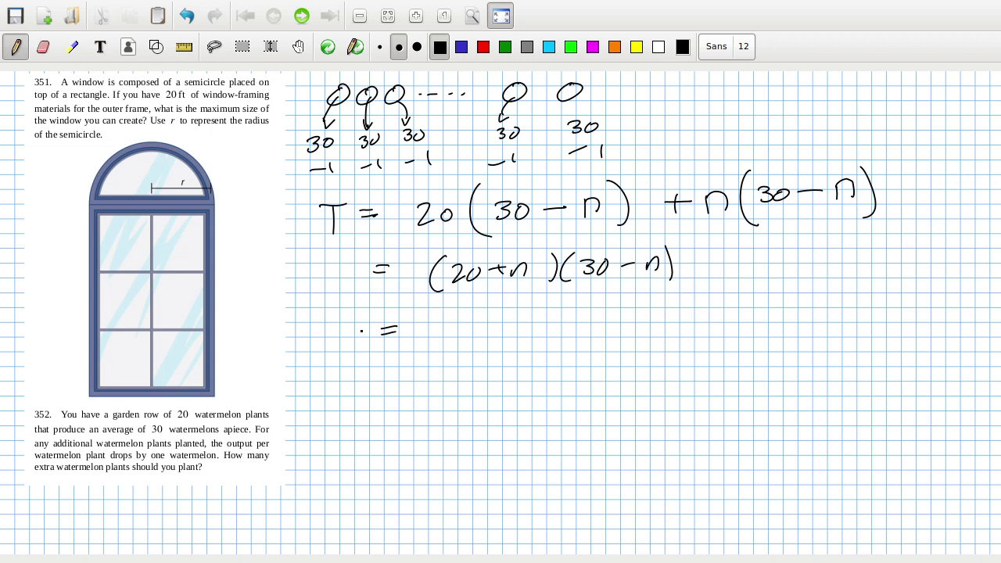
{"action": "left_click_drag", "start_coordinate": [316, 317], "coordinate": [347, 313]}
{"action": "left_click_drag", "start_coordinate": [334, 316], "coordinate": [342, 350]}
{"action": "mouse_move", "coordinate": [457, 309]}
{"action": "left_mouse_down"}
{"action": "mouse_move", "coordinate": [449, 324]}
{"action": "mouse_move", "coordinate": [479, 319]}
{"action": "left_mouse_up"}
{"action": "left_click_drag", "start_coordinate": [501, 320], "coordinate": [527, 320]}
{"action": "mouse_move", "coordinate": [516, 313]}
{"action": "left_mouse_down"}
{"action": "mouse_move", "coordinate": [514, 331]}
{"action": "mouse_move", "coordinate": [531, 329]}
{"action": "left_mouse_up"}
{"action": "mouse_move", "coordinate": [545, 314]}
{"action": "left_mouse_down"}
{"action": "mouse_move", "coordinate": [577, 327]}
{"action": "mouse_move", "coordinate": [618, 316]}
{"action": "mouse_move", "coordinate": [648, 327]}
{"action": "left_mouse_up"}
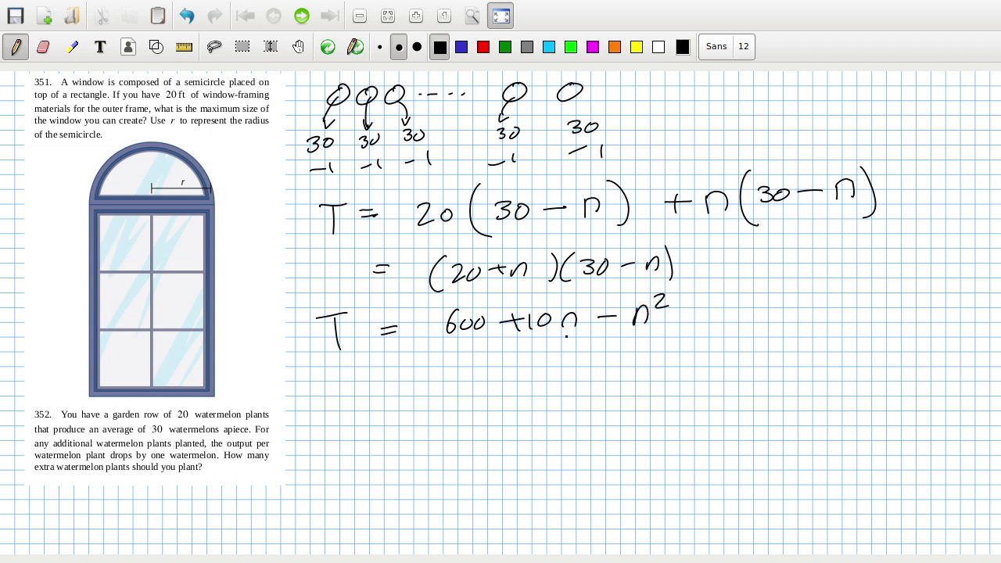
{"action": "left_click_drag", "start_coordinate": [299, 369], "coordinate": [998, 371]}
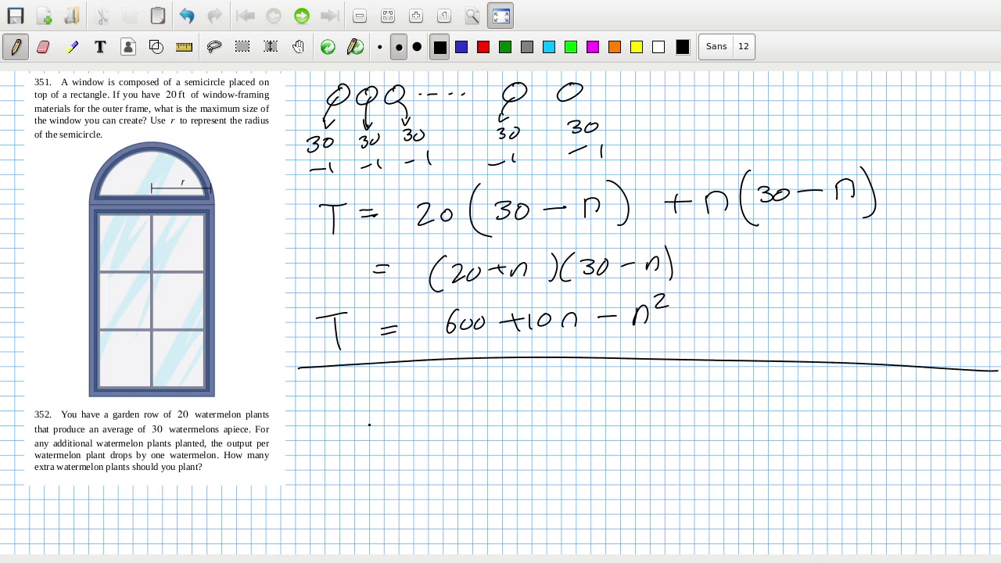
Step: Write the derivative dT/dn = 10 − 2n = 0
{"action": "mouse_move", "coordinate": [358, 432]}
{"action": "left_mouse_down"}
{"action": "mouse_move", "coordinate": [363, 447]}
{"action": "mouse_move", "coordinate": [397, 415]}
{"action": "left_mouse_up"}
{"action": "mouse_move", "coordinate": [386, 417]}
{"action": "left_mouse_down"}
{"action": "mouse_move", "coordinate": [386, 444]}
{"action": "mouse_move", "coordinate": [412, 443]}
{"action": "left_mouse_up"}
{"action": "mouse_move", "coordinate": [358, 480]}
{"action": "left_mouse_down"}
{"action": "mouse_move", "coordinate": [362, 498]}
{"action": "mouse_move", "coordinate": [391, 493]}
{"action": "left_mouse_up"}
{"action": "left_click_drag", "start_coordinate": [423, 435], "coordinate": [438, 431]}
{"action": "left_click_drag", "start_coordinate": [421, 446], "coordinate": [476, 439]}
{"action": "mouse_move", "coordinate": [491, 424]}
{"action": "left_mouse_down"}
{"action": "mouse_move", "coordinate": [485, 437]}
{"action": "mouse_move", "coordinate": [493, 425]}
{"action": "left_mouse_up"}
{"action": "mouse_move", "coordinate": [521, 429]}
{"action": "left_mouse_down"}
{"action": "mouse_move", "coordinate": [562, 435]}
{"action": "mouse_move", "coordinate": [588, 419]}
{"action": "left_mouse_up"}
{"action": "left_click_drag", "start_coordinate": [599, 420], "coordinate": [612, 418]}
{"action": "left_click_drag", "start_coordinate": [598, 426], "coordinate": [630, 415]}
{"action": "mouse_move", "coordinate": [747, 435]}
{"action": "left_mouse_down"}
{"action": "mouse_move", "coordinate": [770, 416]}
{"action": "mouse_move", "coordinate": [790, 419]}
{"action": "left_mouse_up"}
Step: Write the solution n = 5 and underline it
{"action": "left_click_drag", "start_coordinate": [776, 428], "coordinate": [790, 425]}
{"action": "left_click_drag", "start_coordinate": [838, 403], "coordinate": [820, 406]}
{"action": "mouse_move", "coordinate": [812, 405]}
{"action": "left_mouse_down"}
{"action": "mouse_move", "coordinate": [833, 420]}
{"action": "mouse_move", "coordinate": [813, 432]}
{"action": "left_mouse_up"}
{"action": "mouse_move", "coordinate": [745, 452]}
{"action": "left_mouse_down"}
{"action": "mouse_move", "coordinate": [850, 440]}
{"action": "mouse_move", "coordinate": [790, 475]}
{"action": "left_mouse_up"}
Step: Write d²T/dn² = −2 and label it MAX
{"action": "mouse_move", "coordinate": [574, 506]}
{"action": "left_mouse_down"}
{"action": "mouse_move", "coordinate": [582, 492]}
{"action": "mouse_move", "coordinate": [601, 498]}
{"action": "left_mouse_up"}
{"action": "mouse_move", "coordinate": [602, 492]}
{"action": "left_mouse_down"}
{"action": "mouse_move", "coordinate": [620, 488]}
{"action": "mouse_move", "coordinate": [617, 511]}
{"action": "left_mouse_up"}
{"action": "left_click", "coordinate": [583, 538]}
{"action": "mouse_move", "coordinate": [556, 521]}
{"action": "left_mouse_down"}
{"action": "mouse_move", "coordinate": [623, 513]}
{"action": "mouse_move", "coordinate": [573, 546]}
{"action": "left_mouse_up"}
{"action": "left_click_drag", "start_coordinate": [588, 526], "coordinate": [585, 549]}
{"action": "mouse_move", "coordinate": [590, 545]}
{"action": "left_mouse_down"}
{"action": "mouse_move", "coordinate": [601, 532]}
{"action": "mouse_move", "coordinate": [604, 546]}
{"action": "left_mouse_up"}
{"action": "left_click_drag", "start_coordinate": [609, 523], "coordinate": [623, 532]}
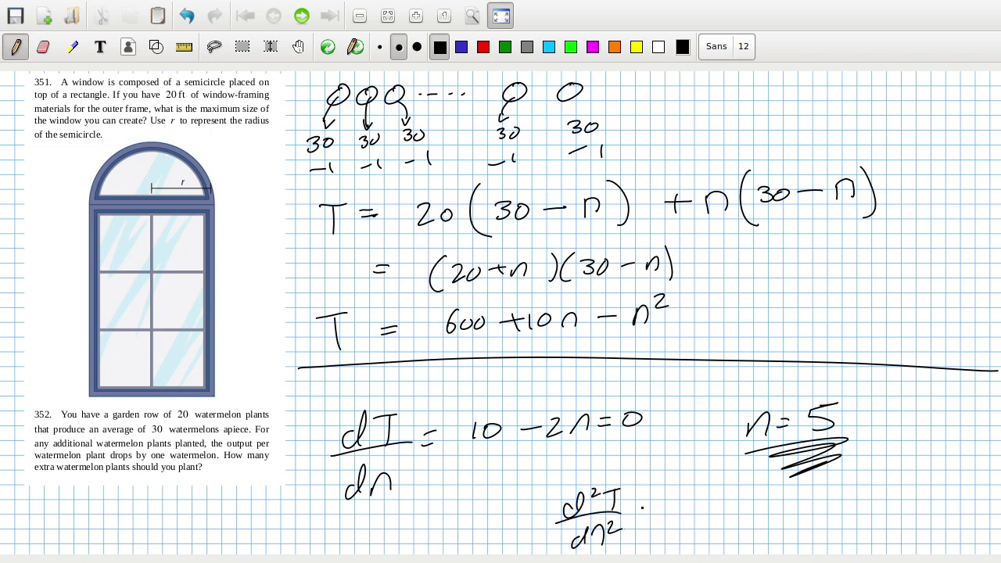
{"action": "left_click_drag", "start_coordinate": [638, 502], "coordinate": [654, 500]}
{"action": "left_click_drag", "start_coordinate": [635, 510], "coordinate": [670, 507]}
{"action": "mouse_move", "coordinate": [673, 496]}
{"action": "left_mouse_down"}
{"action": "mouse_move", "coordinate": [695, 516]}
{"action": "mouse_move", "coordinate": [789, 531]}
{"action": "left_mouse_up"}
{"action": "left_click_drag", "start_coordinate": [777, 513], "coordinate": [824, 514]}
{"action": "left_click_drag", "start_coordinate": [807, 507], "coordinate": [799, 520]}
Step: Write 'More' beside n = 5, then switch to another window
{"action": "mouse_move", "coordinate": [887, 440]}
{"action": "left_mouse_down"}
{"action": "mouse_move", "coordinate": [898, 429]}
{"action": "mouse_move", "coordinate": [911, 436]}
{"action": "left_mouse_up"}
{"action": "left_click_drag", "start_coordinate": [922, 429], "coordinate": [945, 426]}
{"action": "left_click_drag", "start_coordinate": [951, 430], "coordinate": [965, 429]}
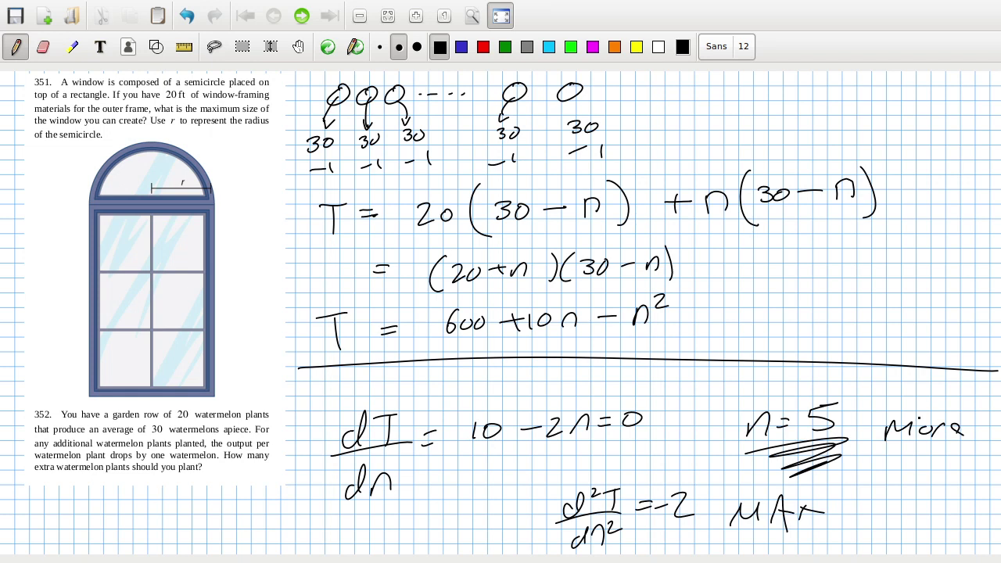
{"action": "key", "text": "alt+Tab"}
{"action": "key", "text": "alt+Tab"}
{"action": "key", "text": "alt+Tab"}
{"action": "key", "text": "alt+Tab"}
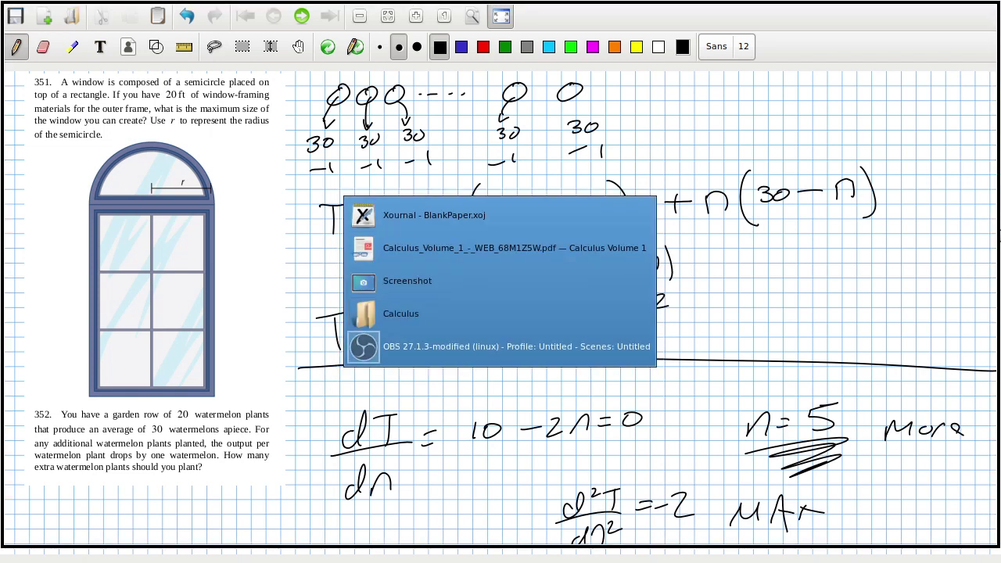